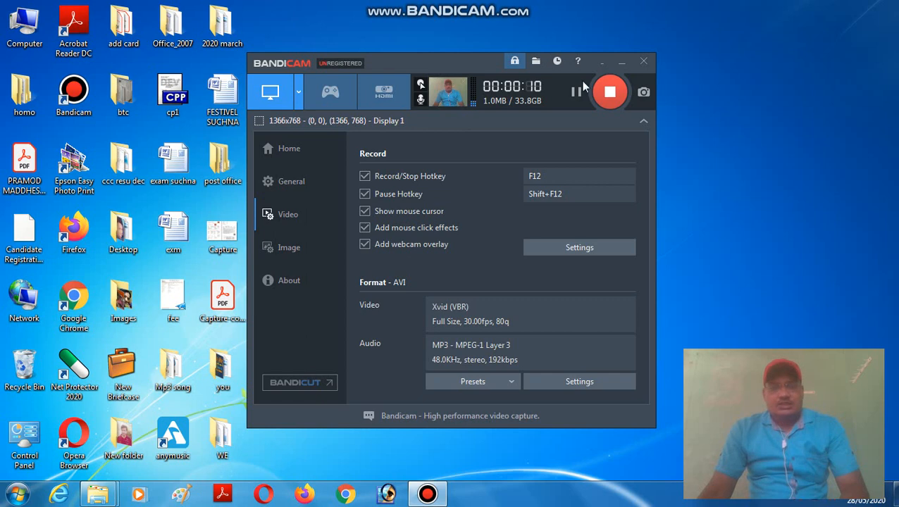
Minimize the screen recorder window and refresh the desktop twice
left_click(621, 62)
right_click(365, 88)
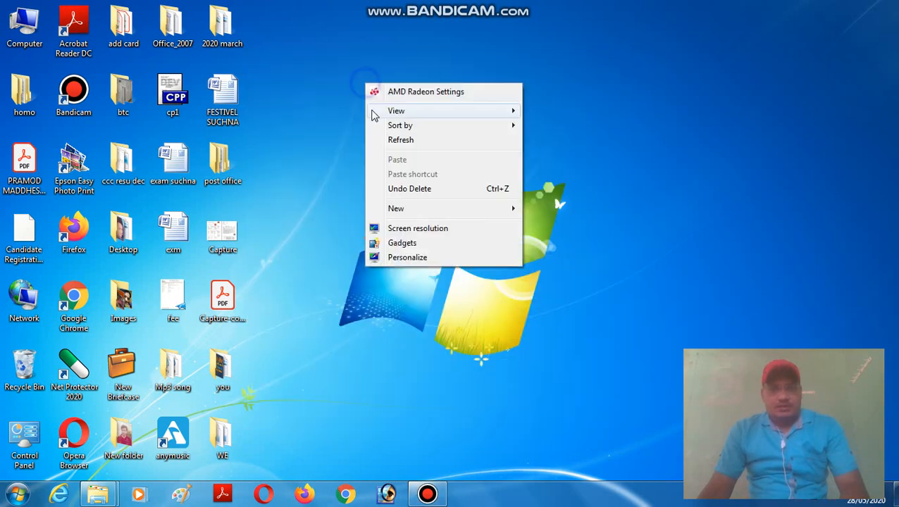
left_click(379, 141)
right_click(353, 86)
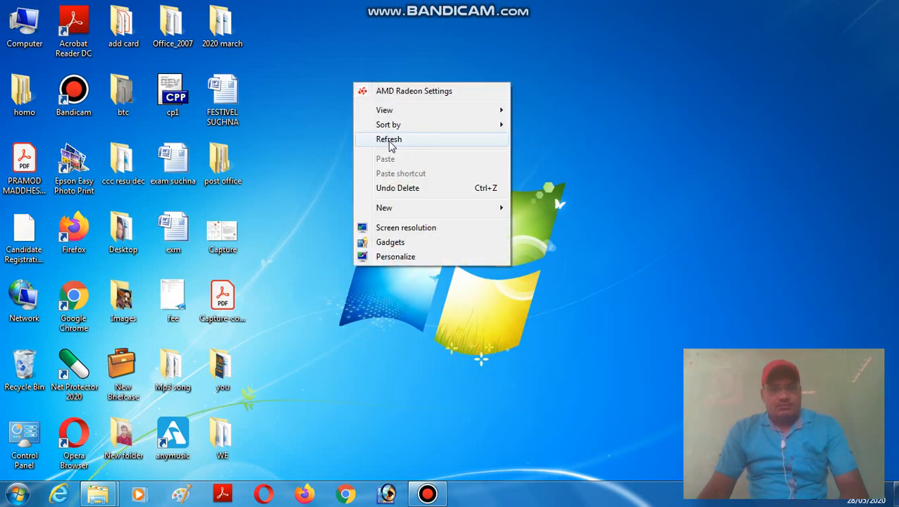
left_click(386, 139)
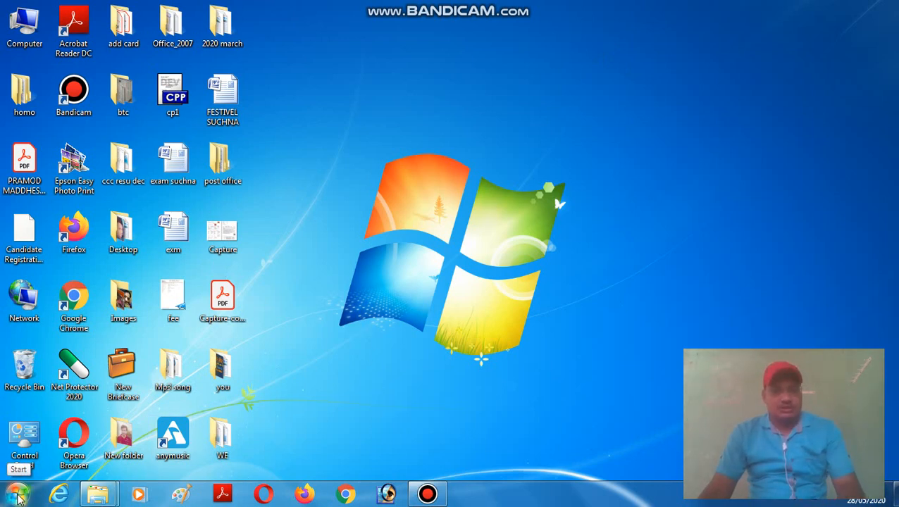
Launch Microsoft Office Excel 2007 in a maximized window and open the recent workbook PMT
left_click(18, 497)
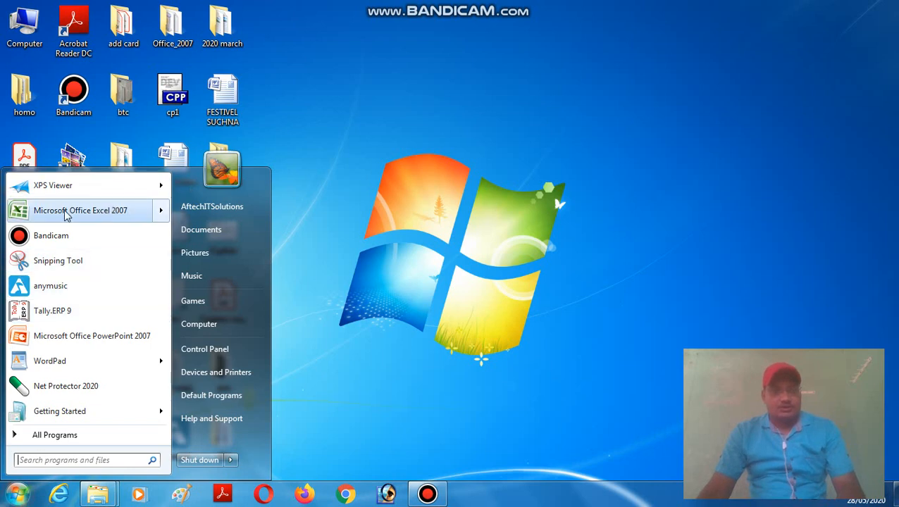
mouse_move(66, 215)
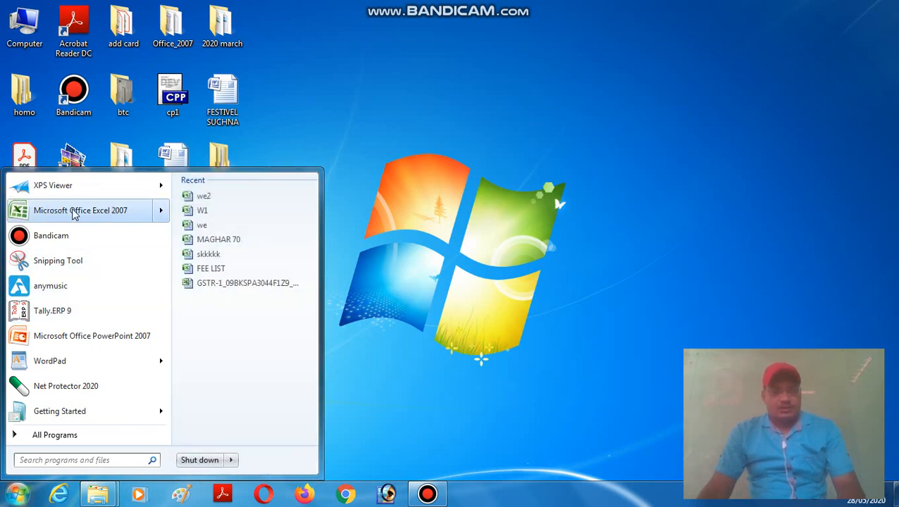
left_click(81, 215)
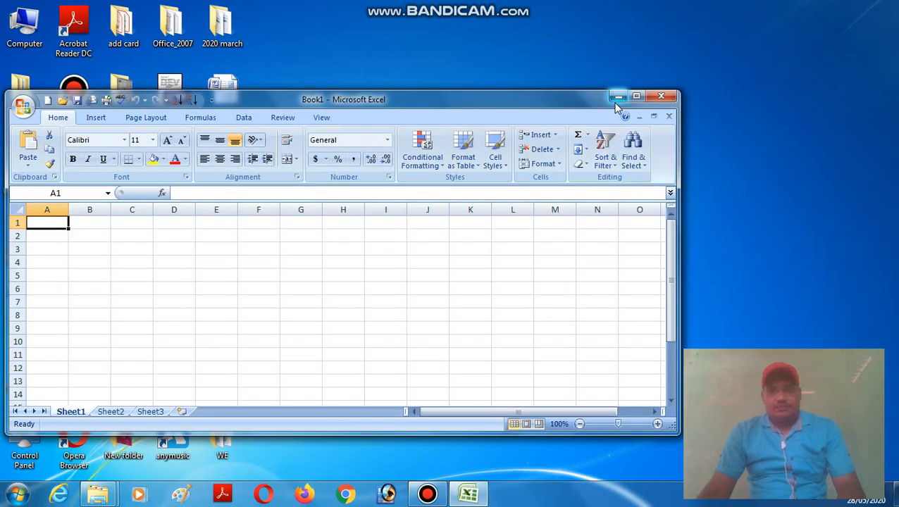
left_click(636, 96)
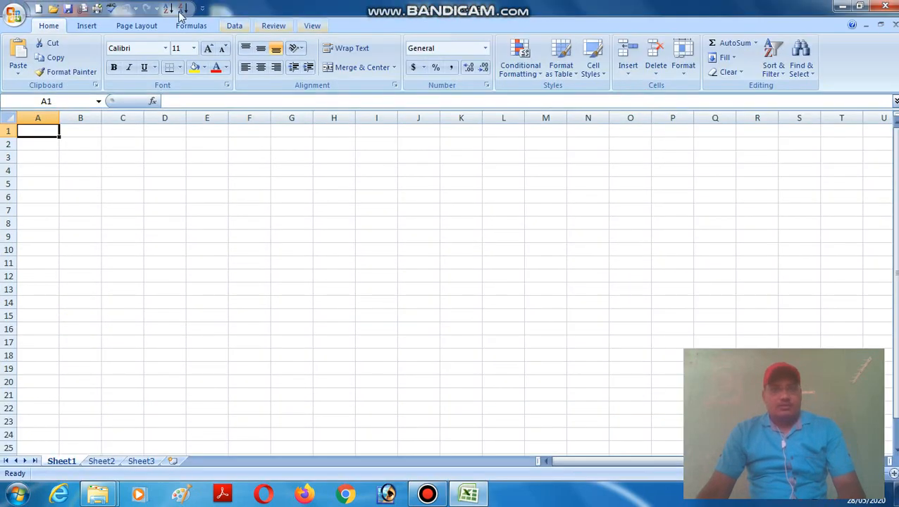
left_click(17, 20)
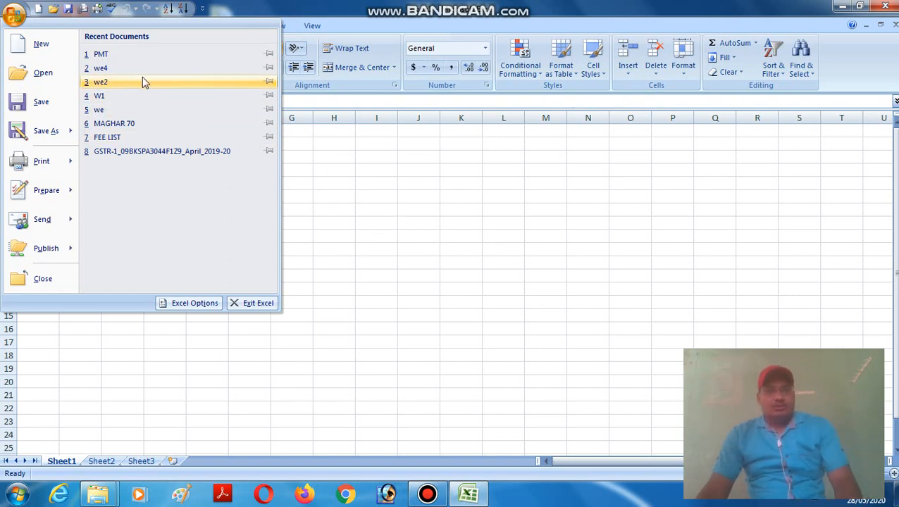
left_click(100, 56)
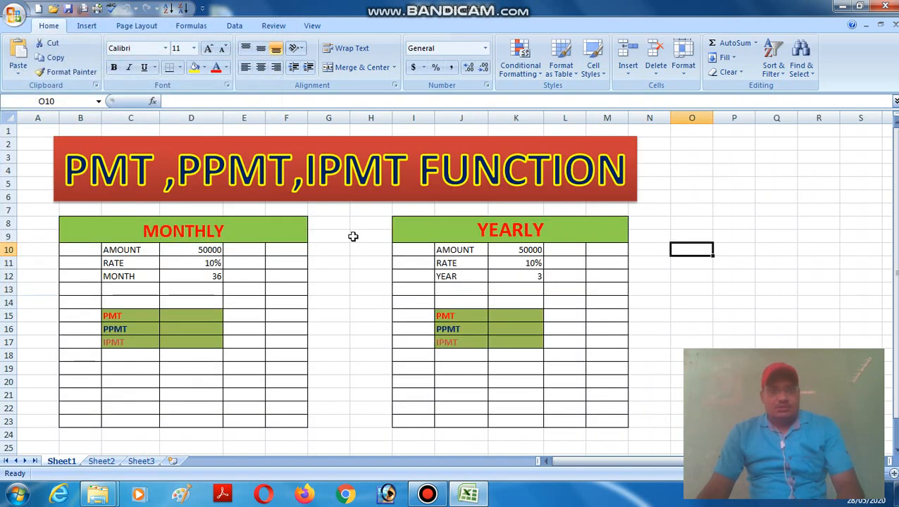
left_click(658, 207)
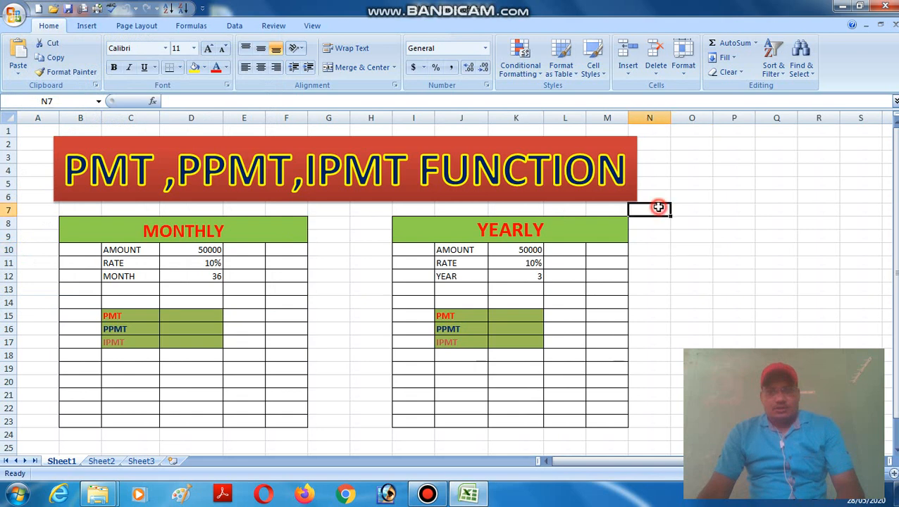
left_click(707, 338)
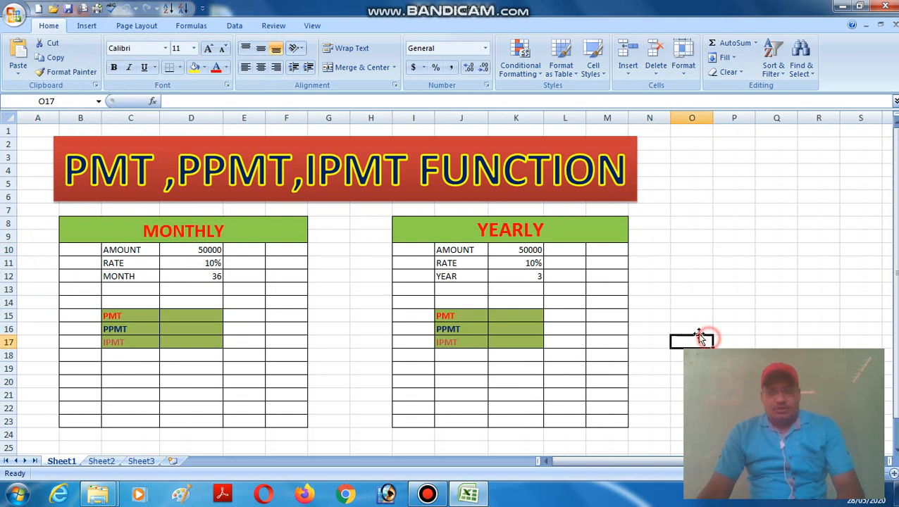
left_click(355, 251)
left_click(317, 290)
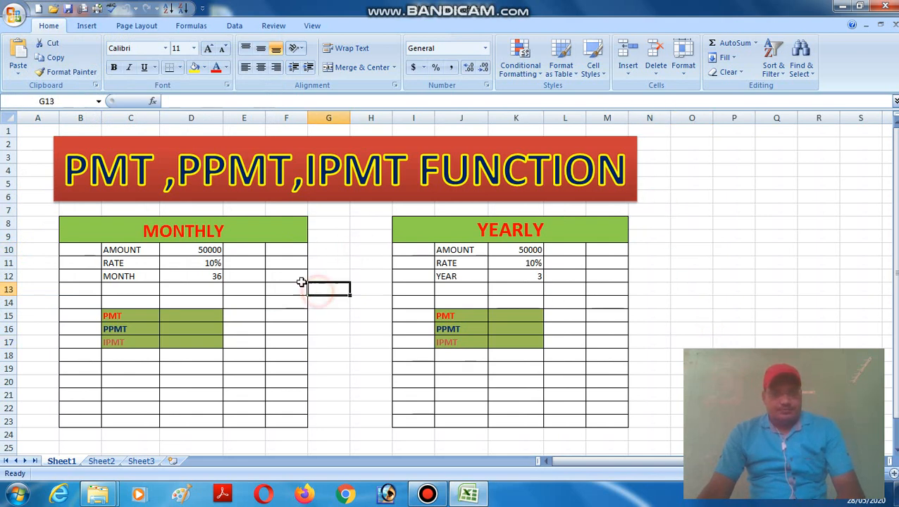
left_click(340, 245)
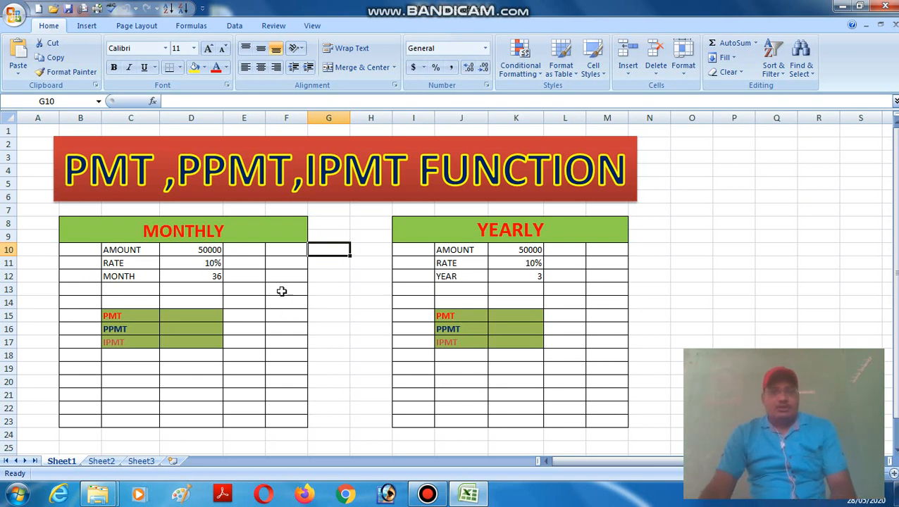
left_click(281, 290)
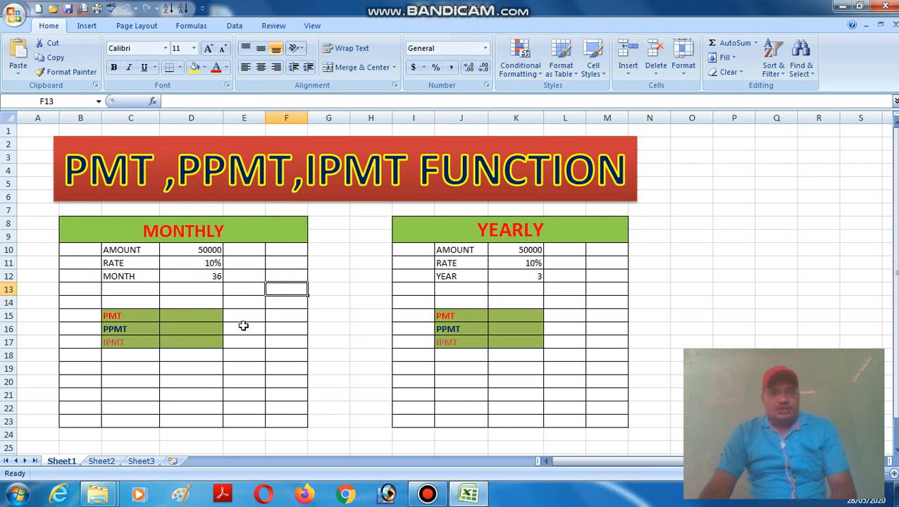
left_click(201, 317)
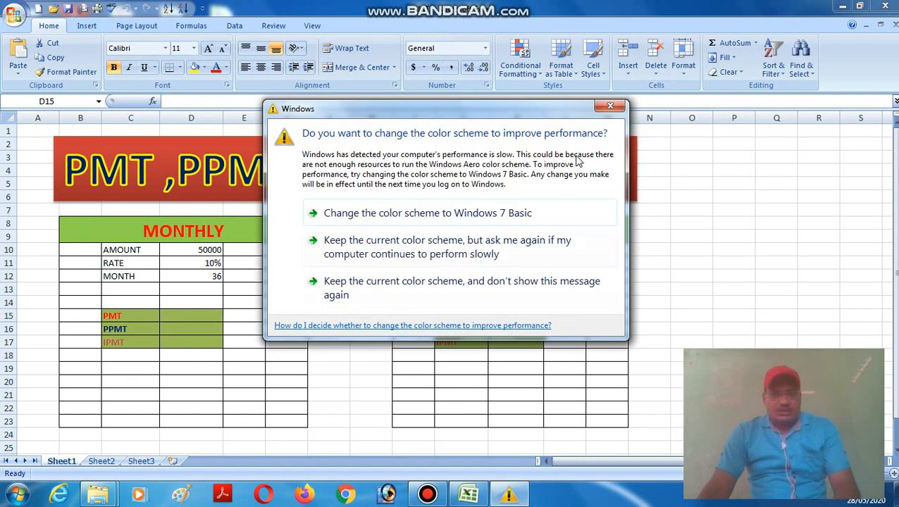
Close the Windows color scheme prompt without choosing an option
left_click(610, 107)
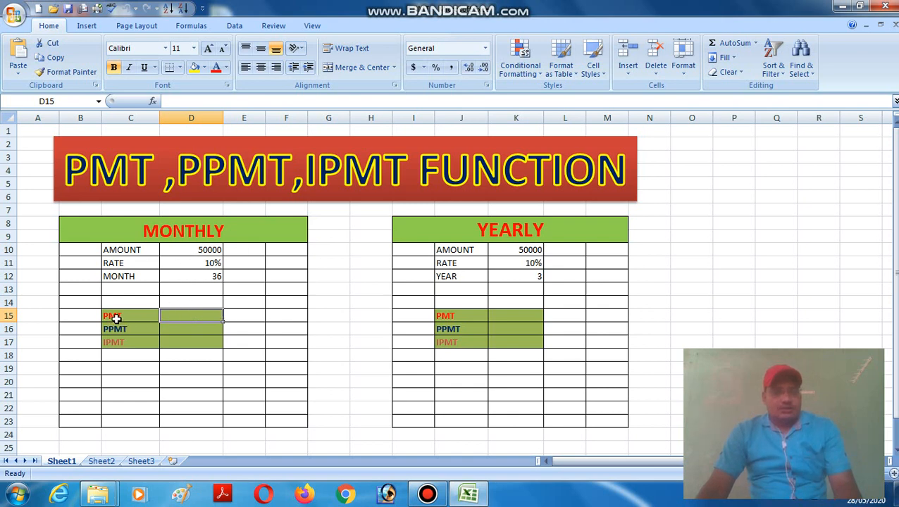
left_click(241, 290)
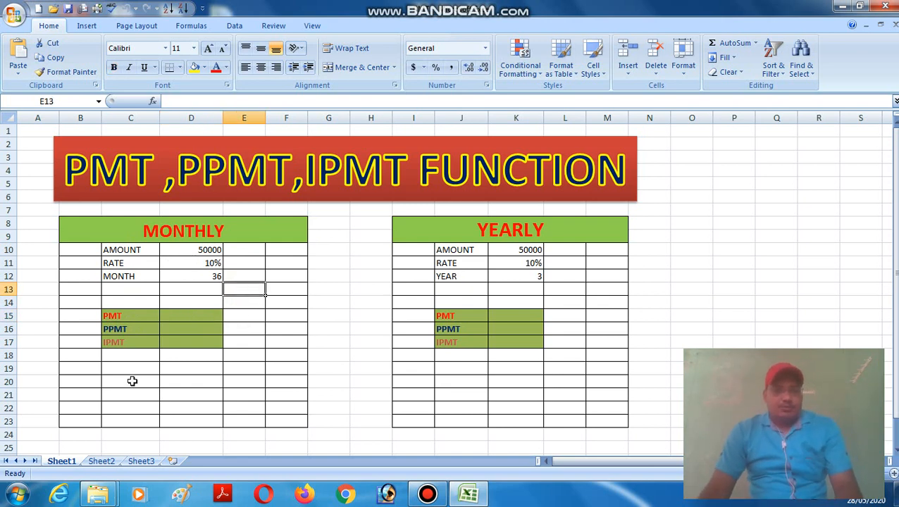
left_click(187, 328)
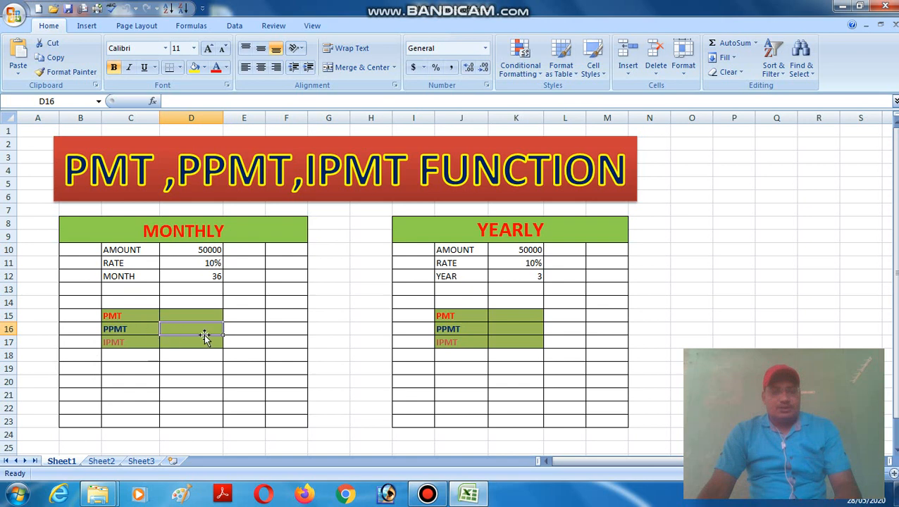
left_click(182, 343)
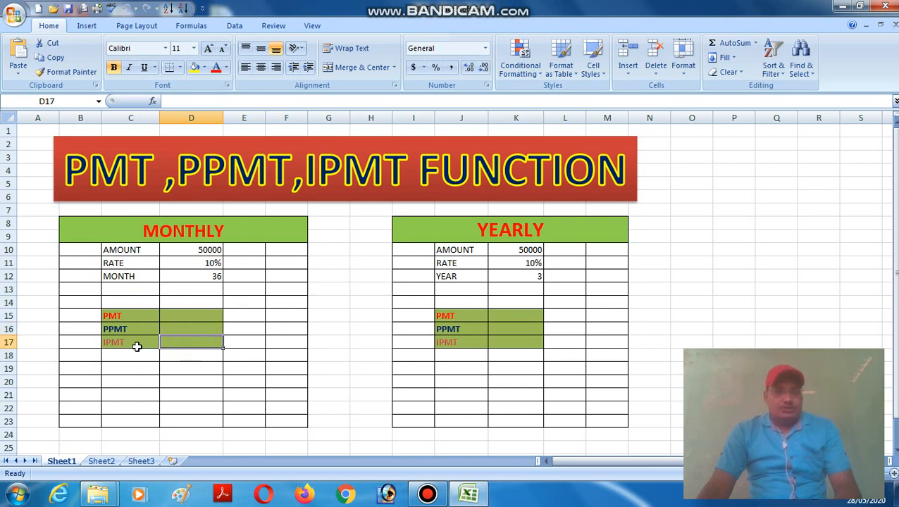
left_click(182, 327)
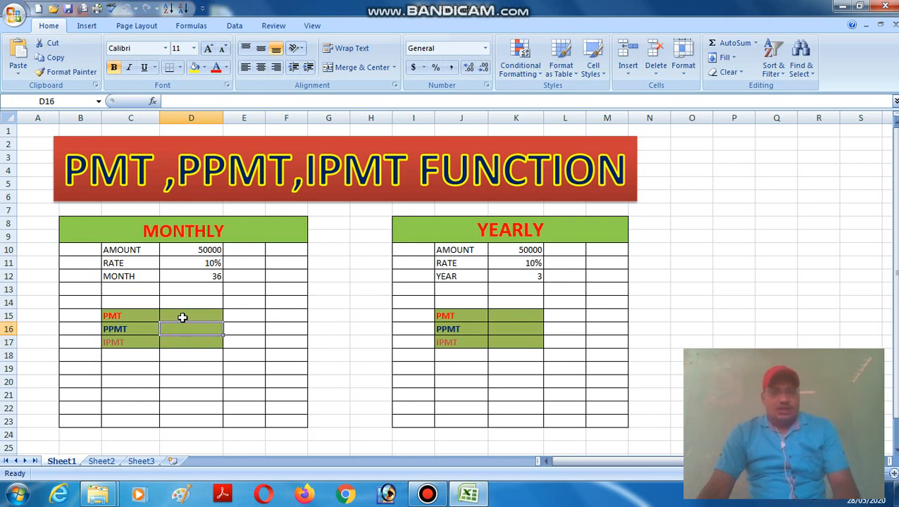
left_click(180, 315)
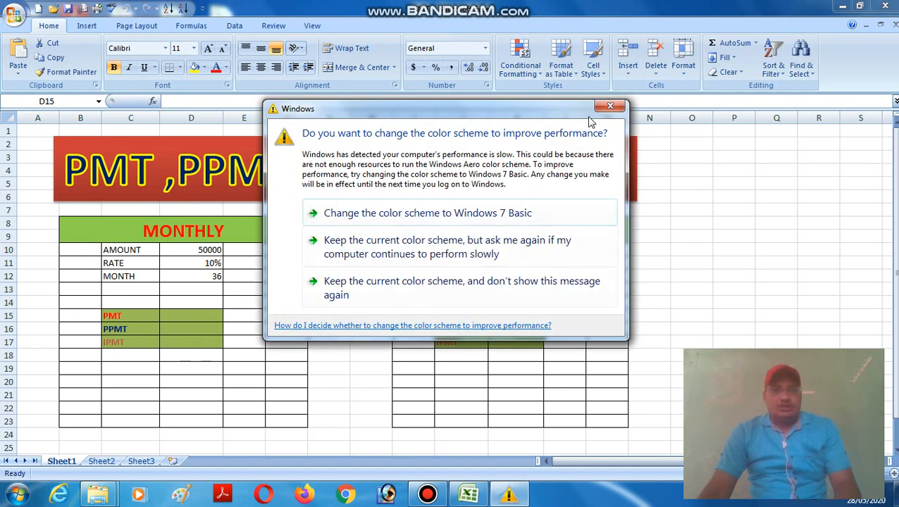
Dismiss the reappeared Windows performance prompt without changing the color scheme
left_click(610, 106)
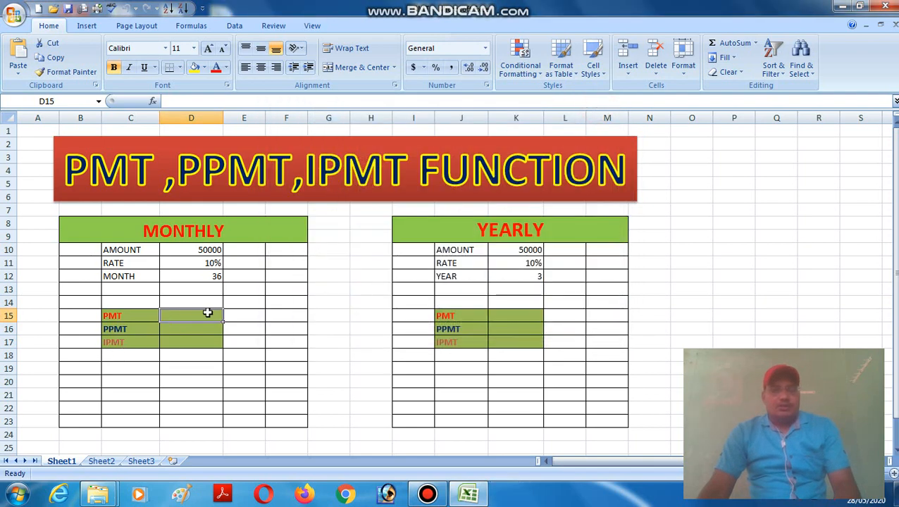
left_click(251, 315)
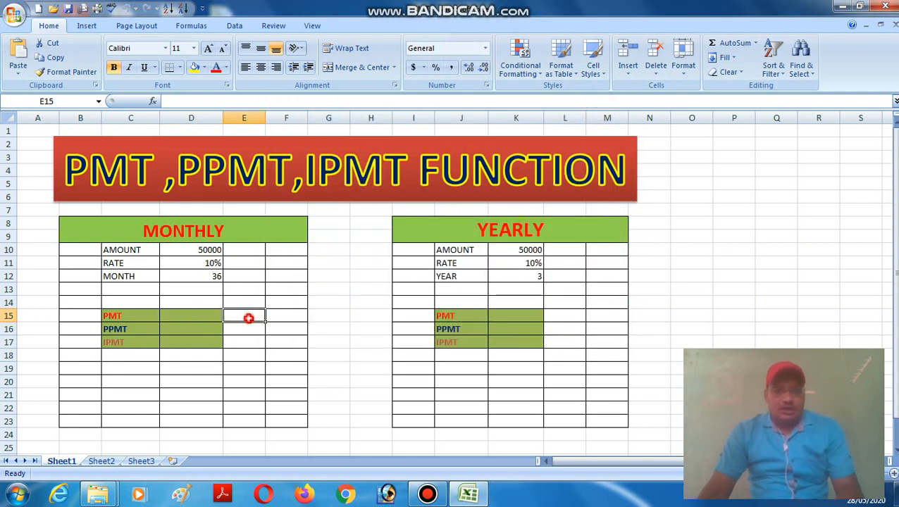
Calculate the monthly loan payment in cell D15 with the formula =PMT(D11/12,D12,D10)
left_click(177, 317)
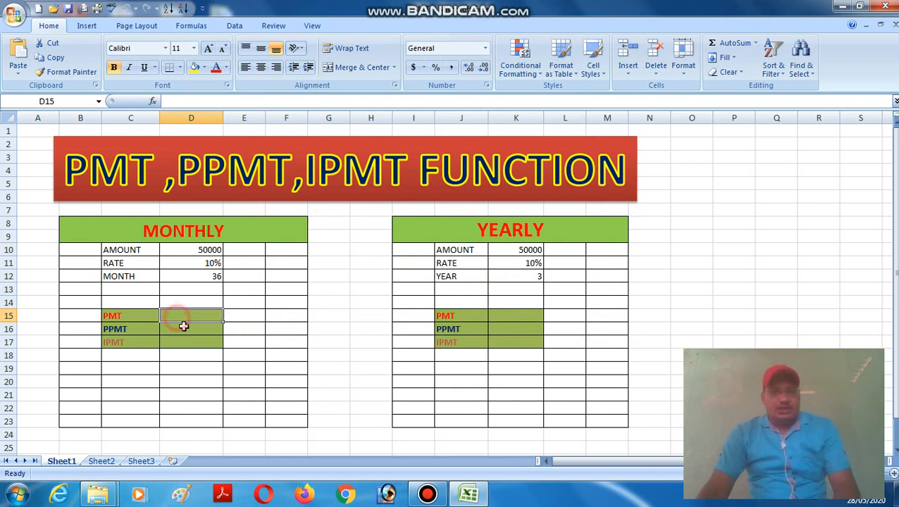
type("=")
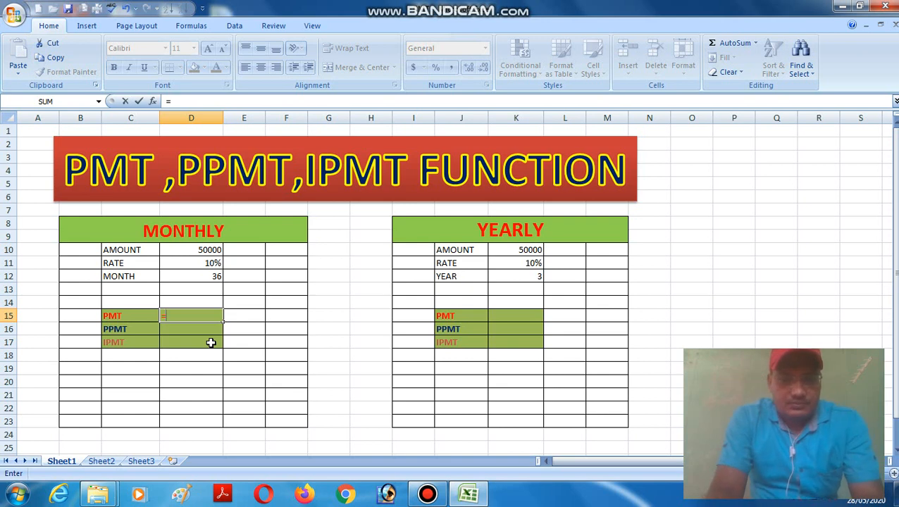
type("PM")
type("T")
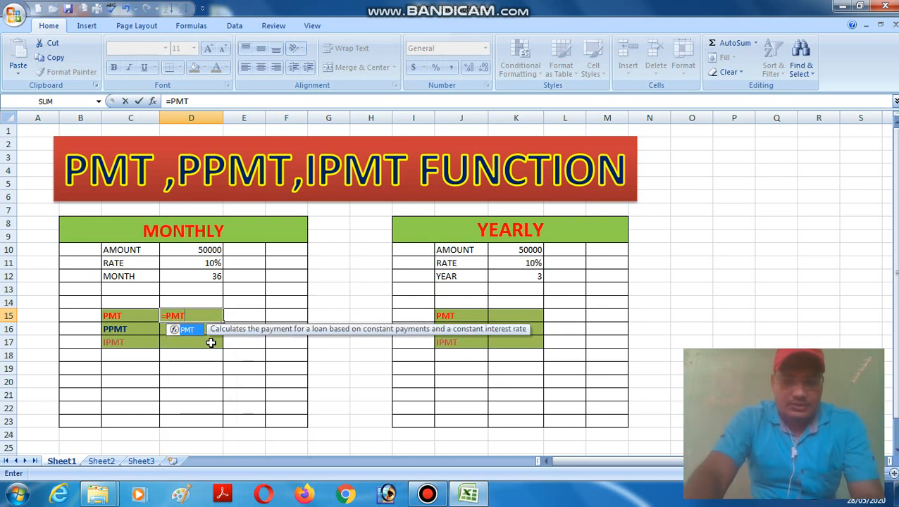
type("(")
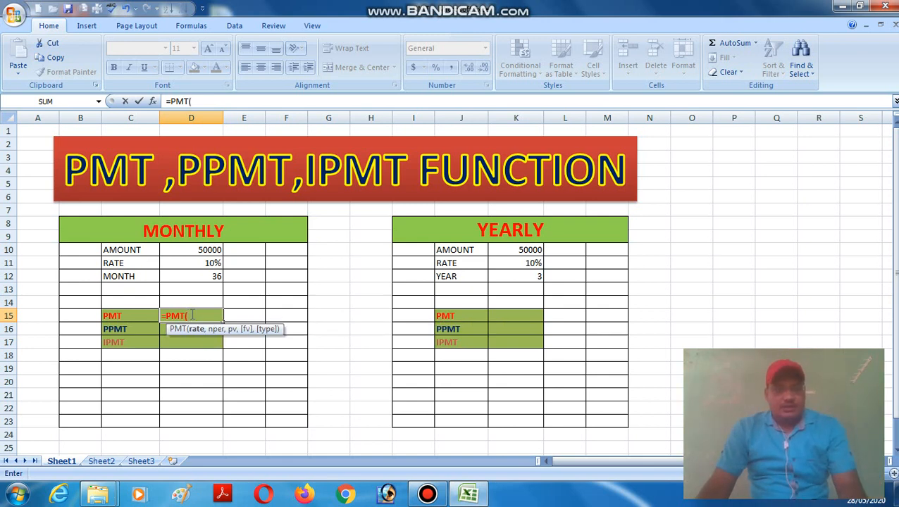
left_click(196, 263)
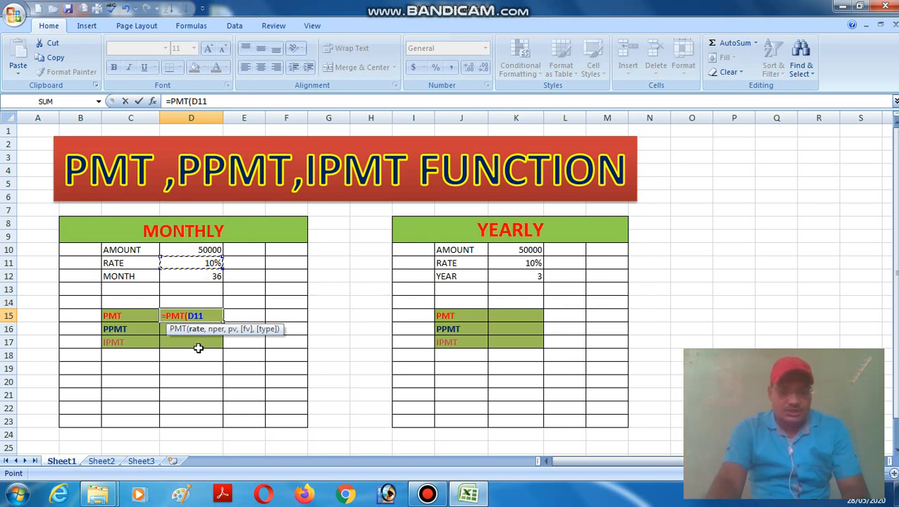
type("/")
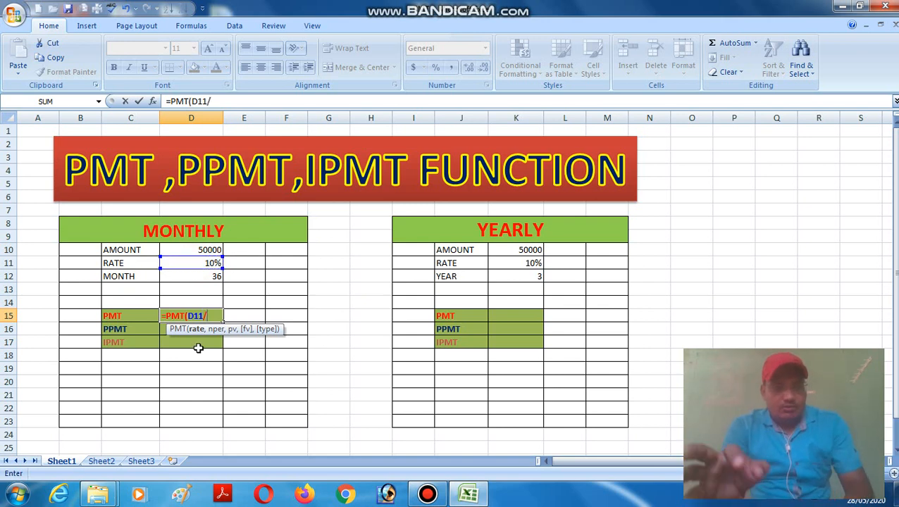
type("12")
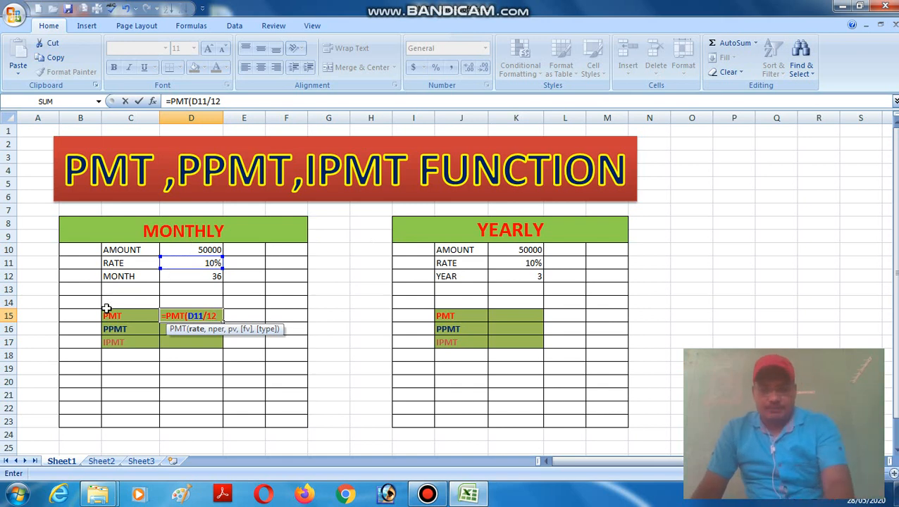
type(",")
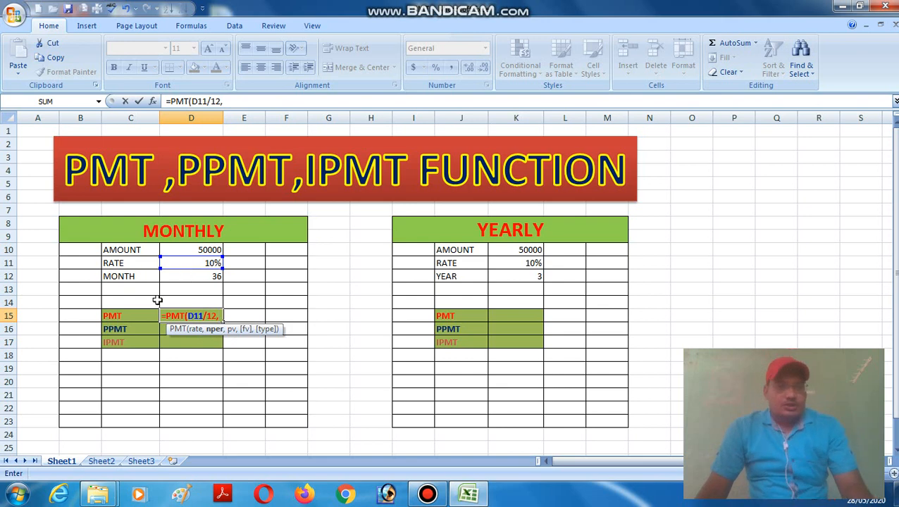
left_click(194, 277)
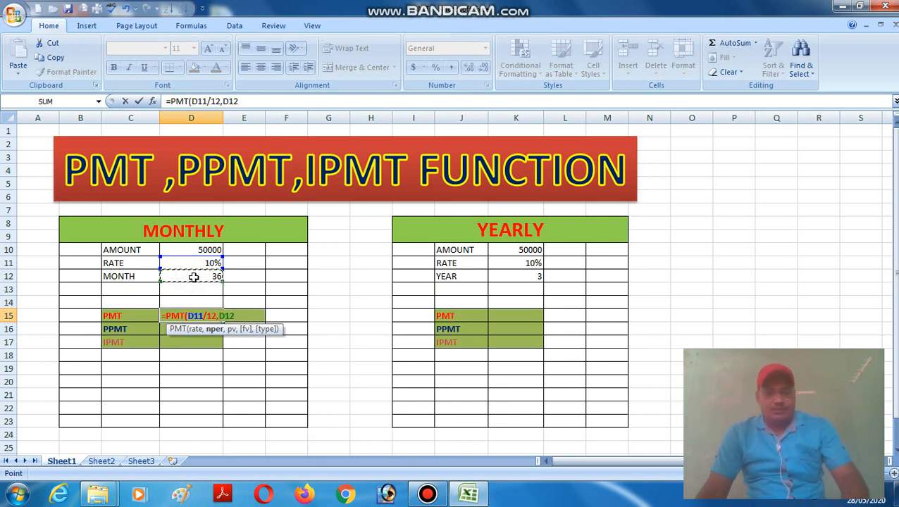
type(",")
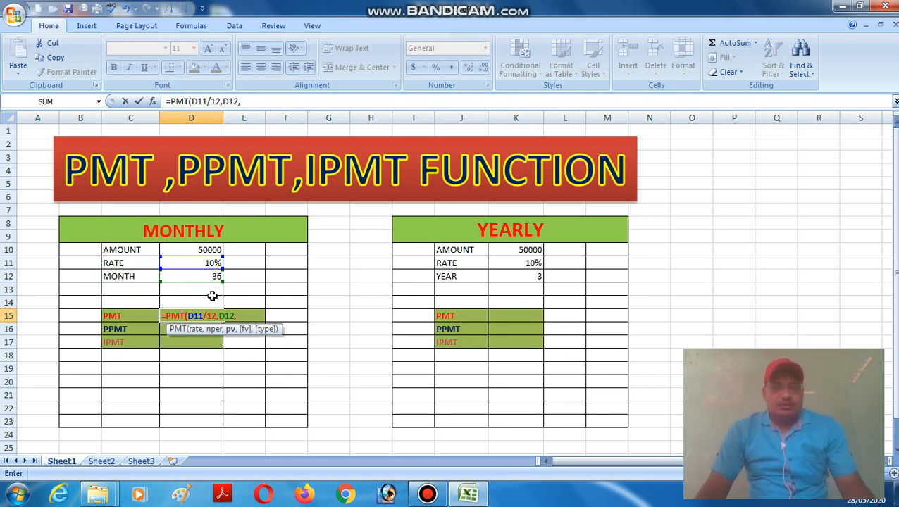
left_click(197, 251)
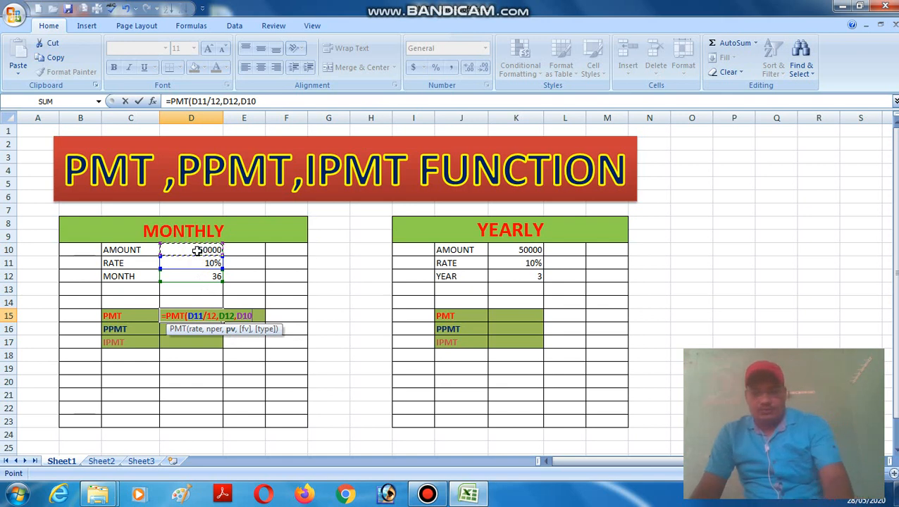
type(")")
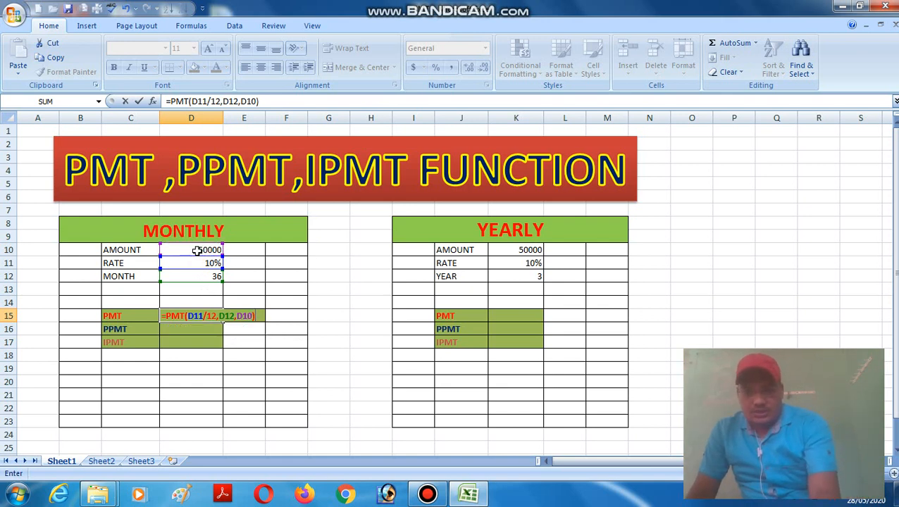
key("Return")
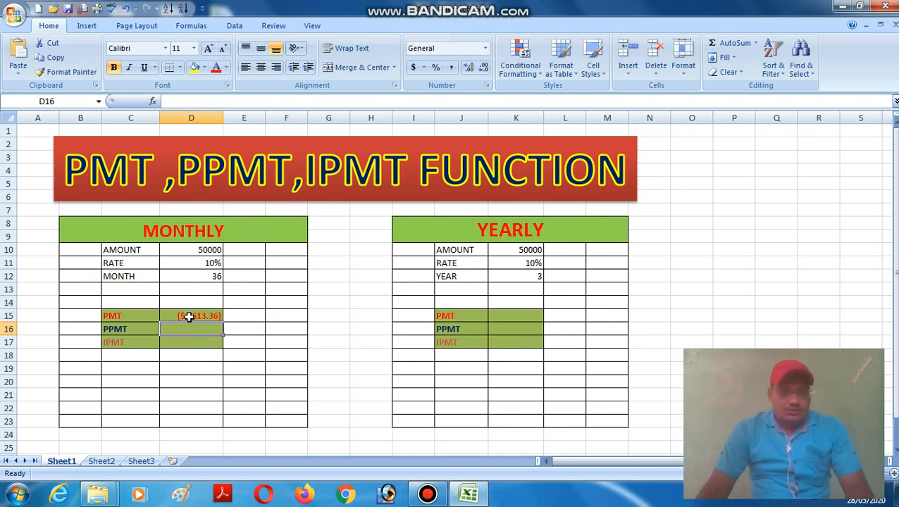
Apply the comma number style to the monthly PMT result in cell D15
left_click(189, 317)
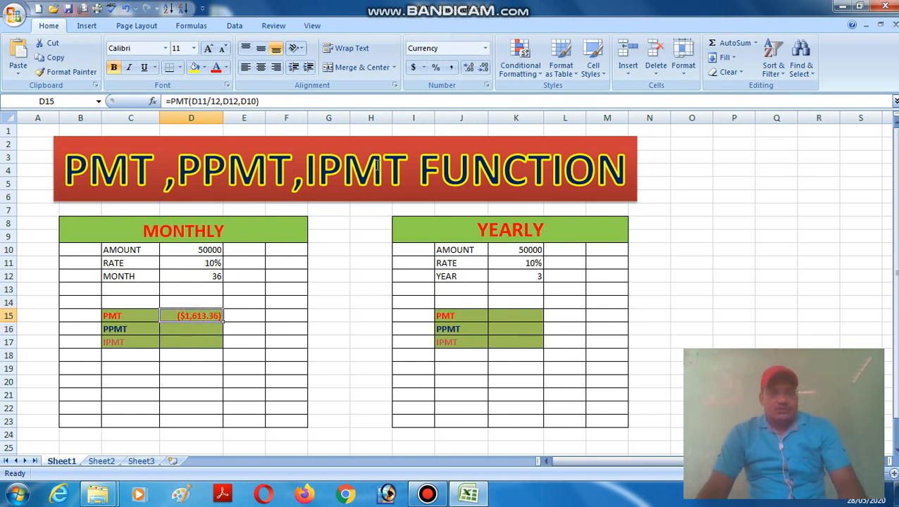
left_click(437, 70)
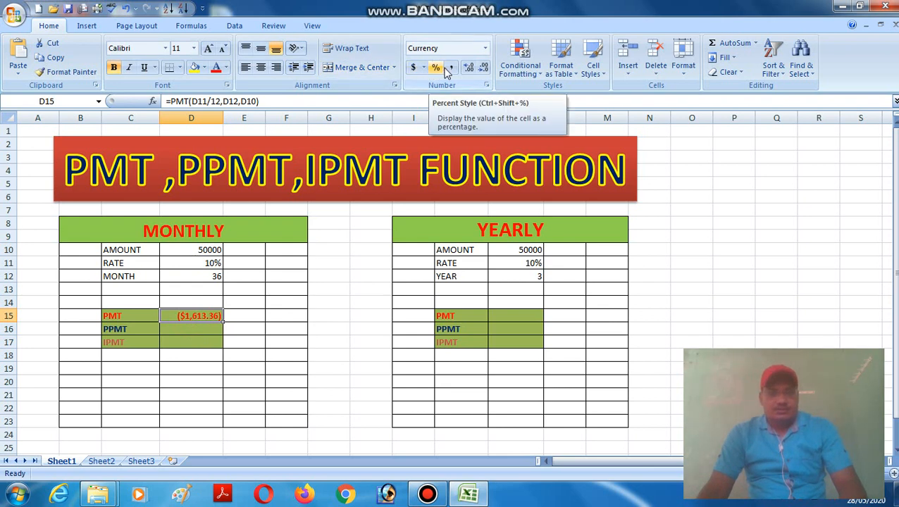
left_click(451, 69)
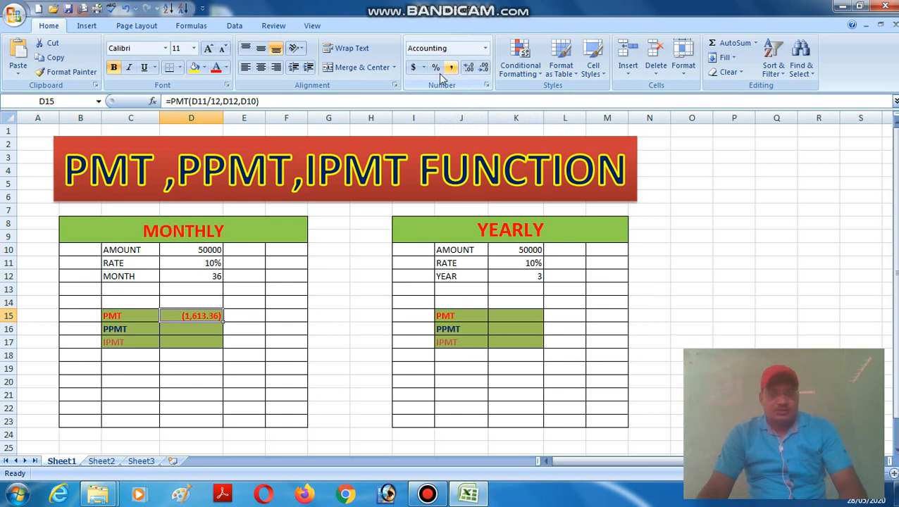
Calculate the first month's principal payment in cell D16 with the formula =PPMT(D11/12,1,D12,D10)
left_click(192, 329)
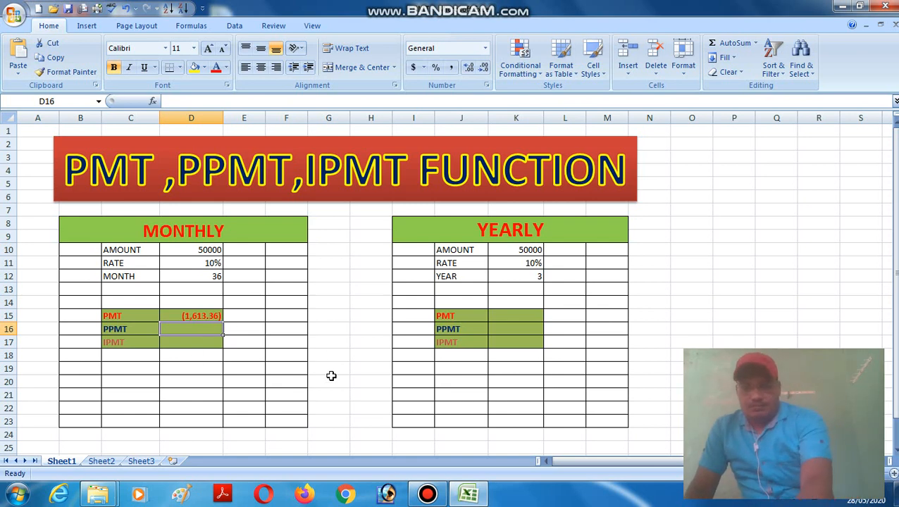
type("=PPMT")
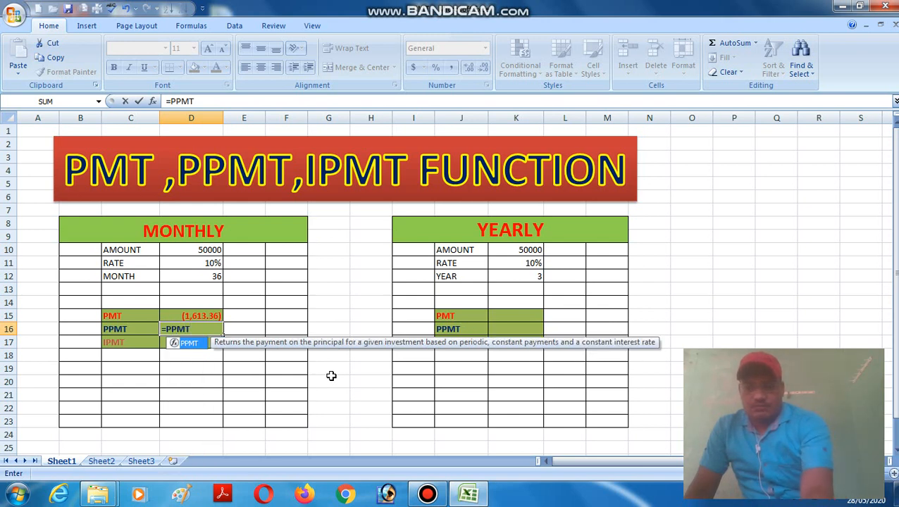
type("(")
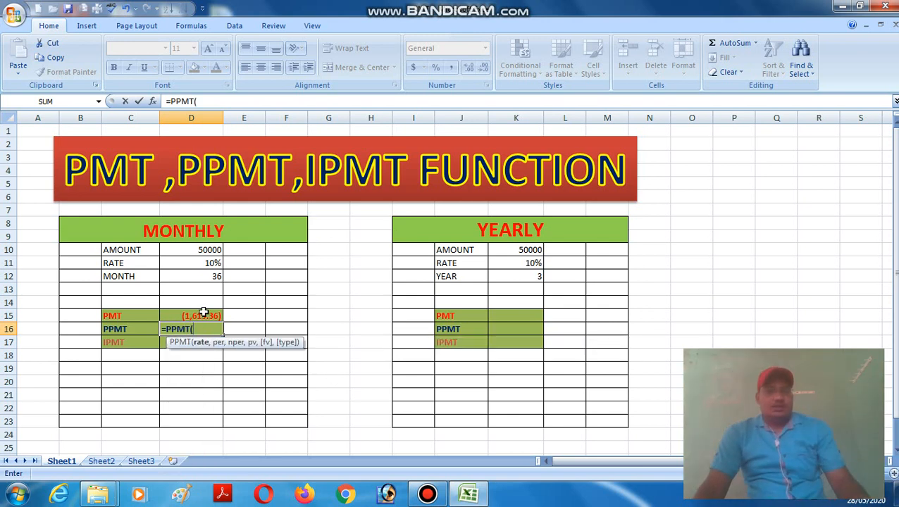
left_click(191, 264)
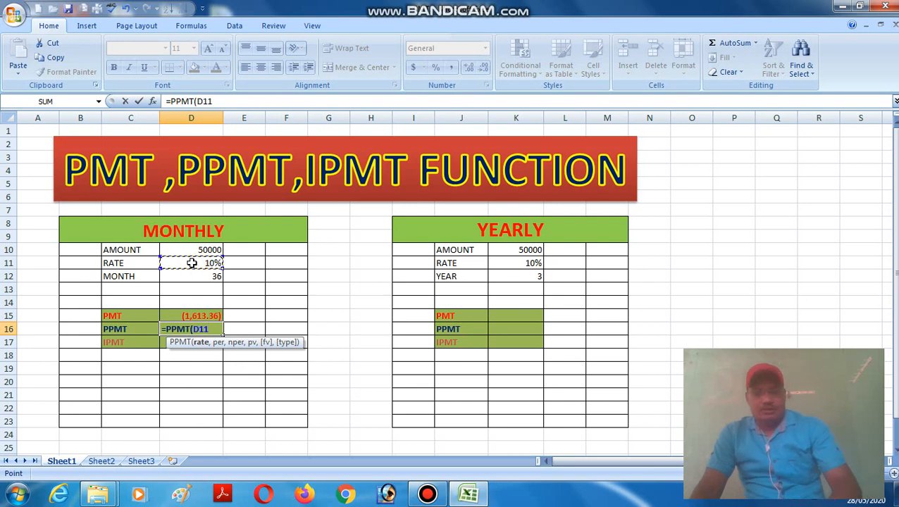
type("/12")
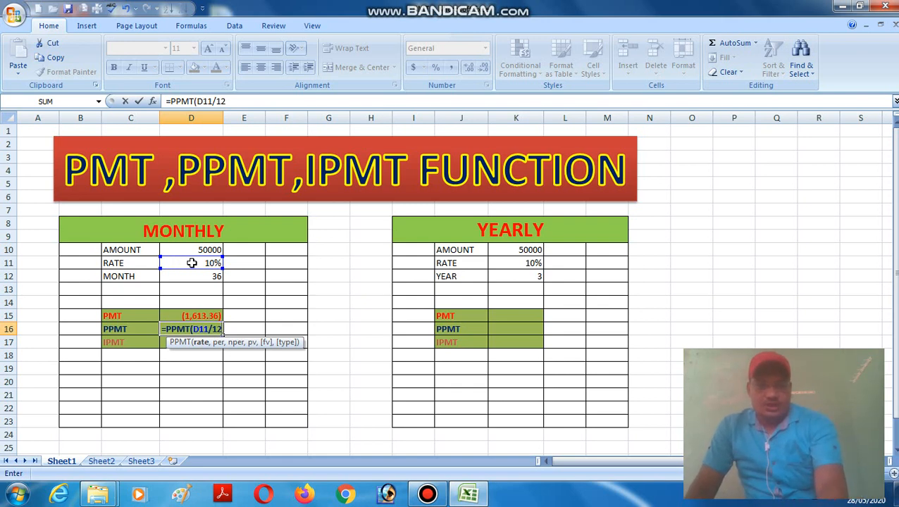
type(",")
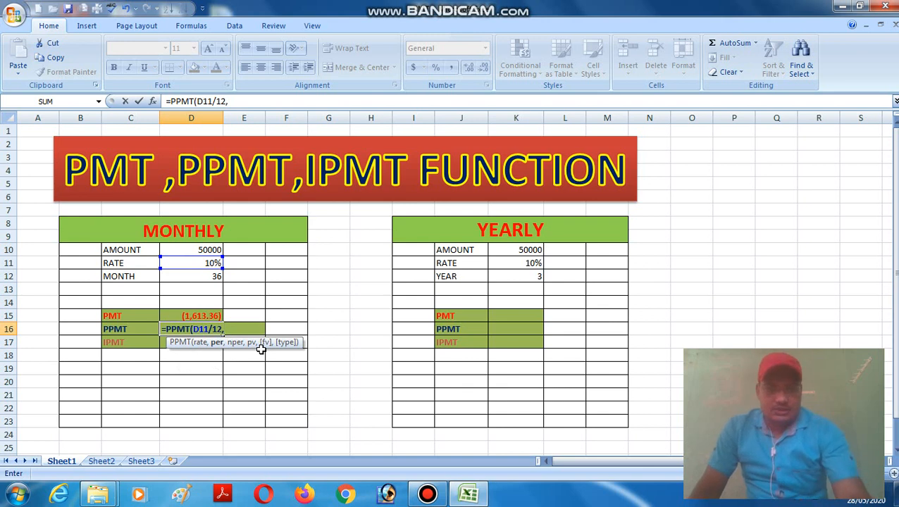
type("1")
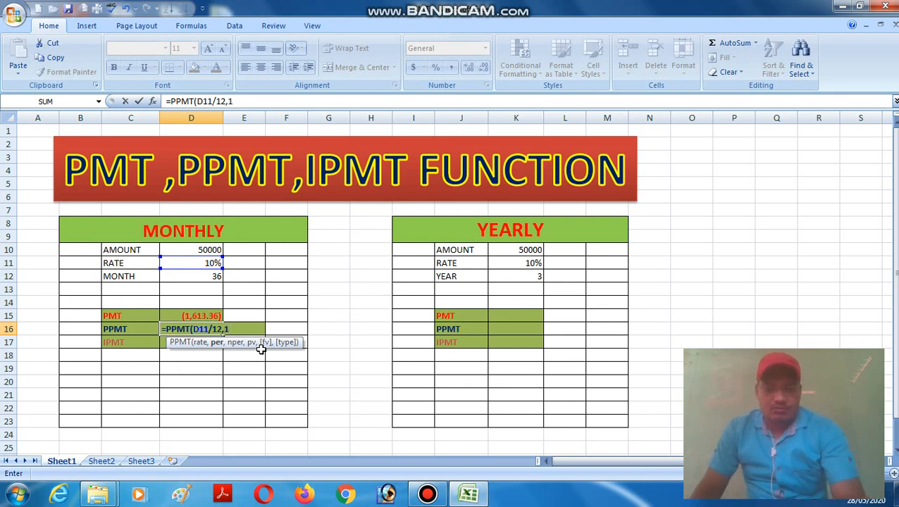
type(",")
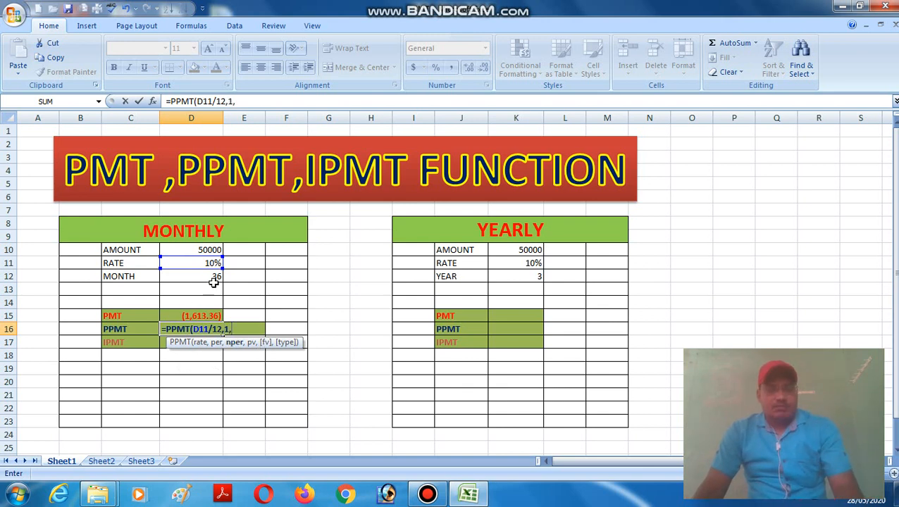
left_click(193, 279)
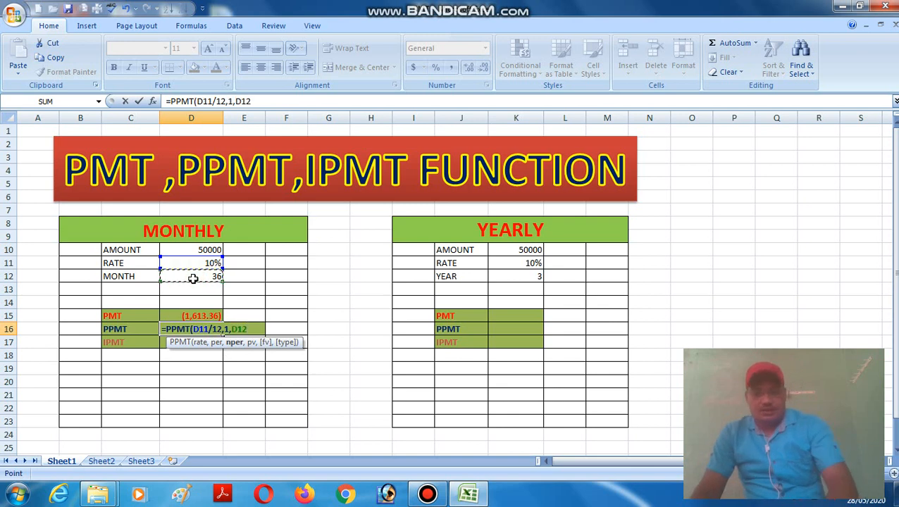
type(",")
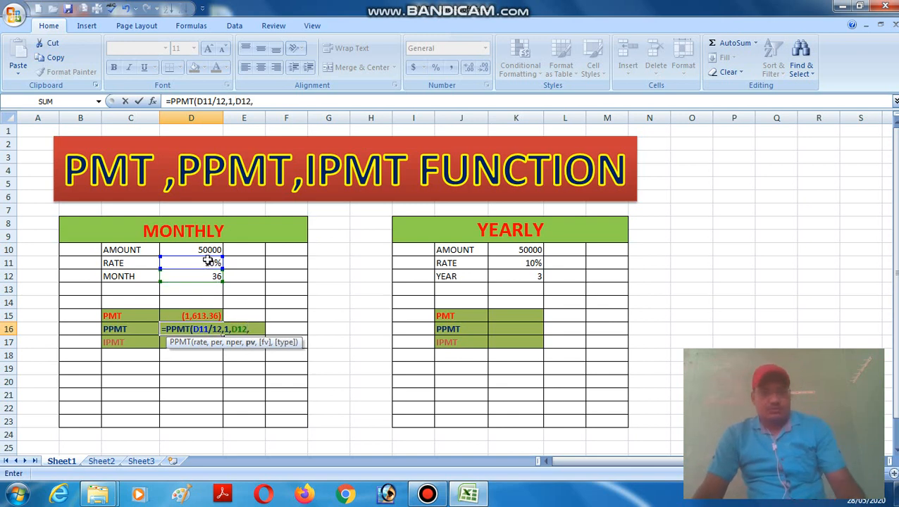
left_click(196, 250)
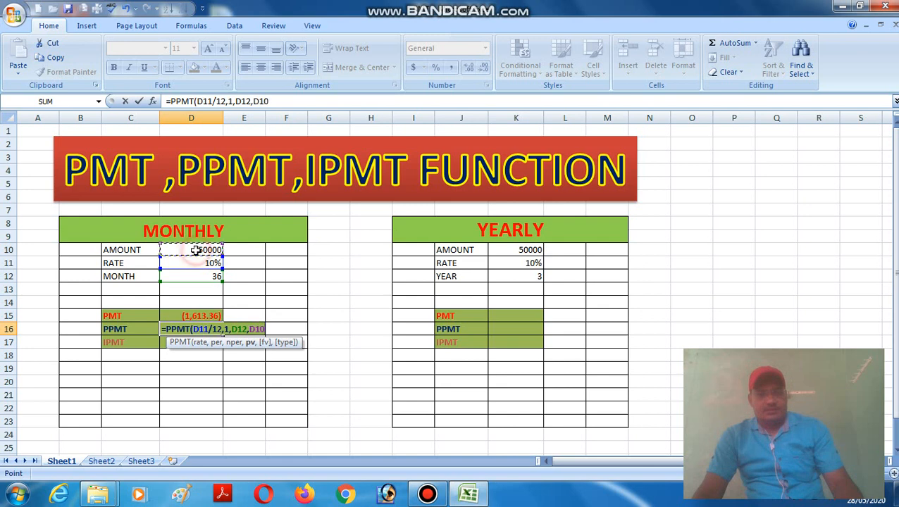
type(")")
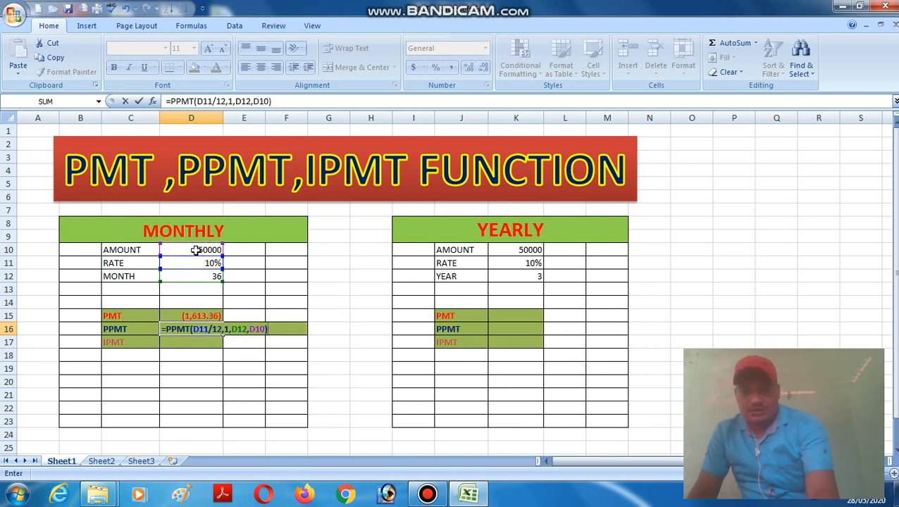
key("Return")
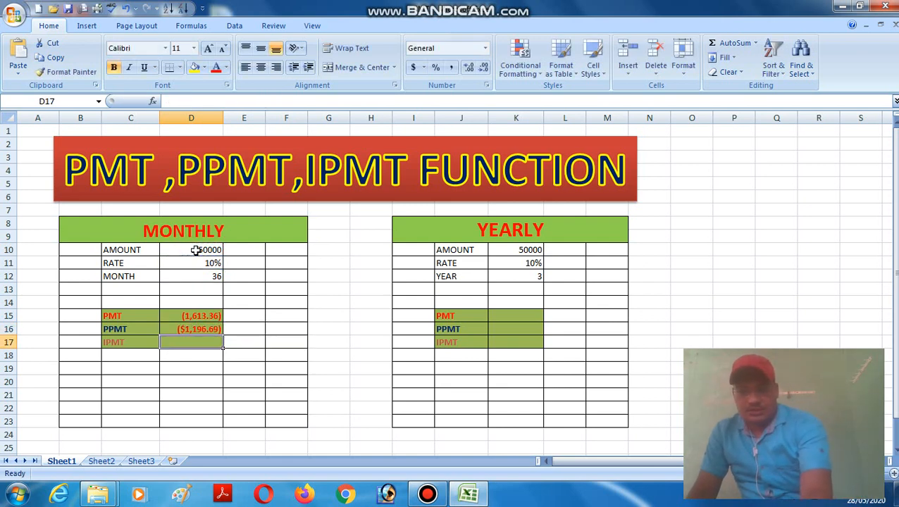
Apply the comma number style to the monthly PPMT result in cell D16
left_click(191, 330)
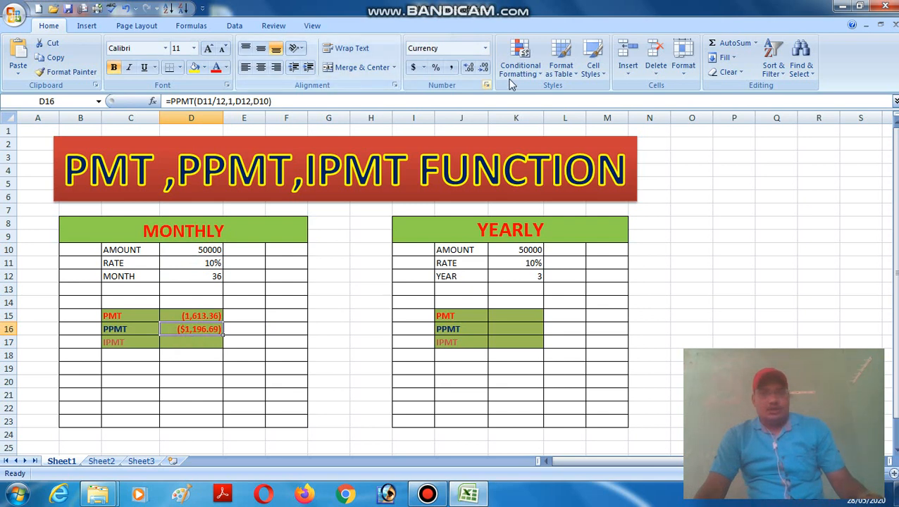
left_click(451, 68)
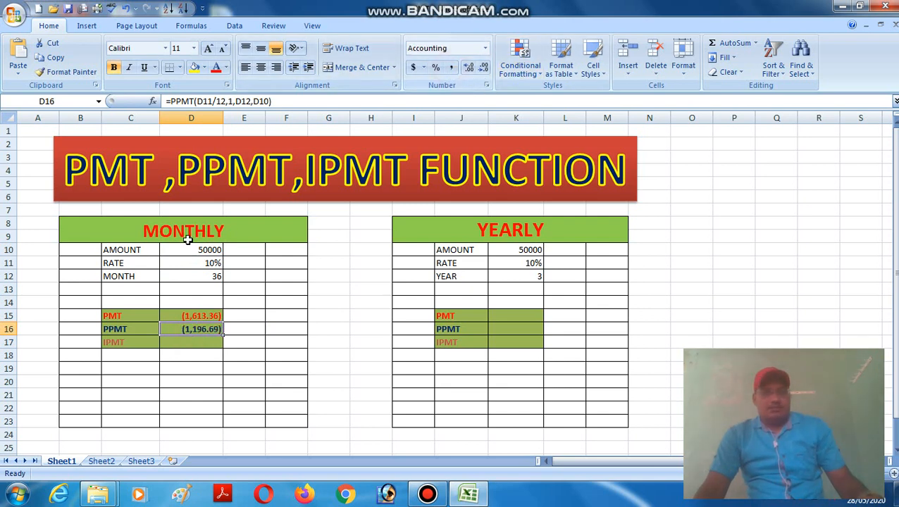
left_click(208, 252)
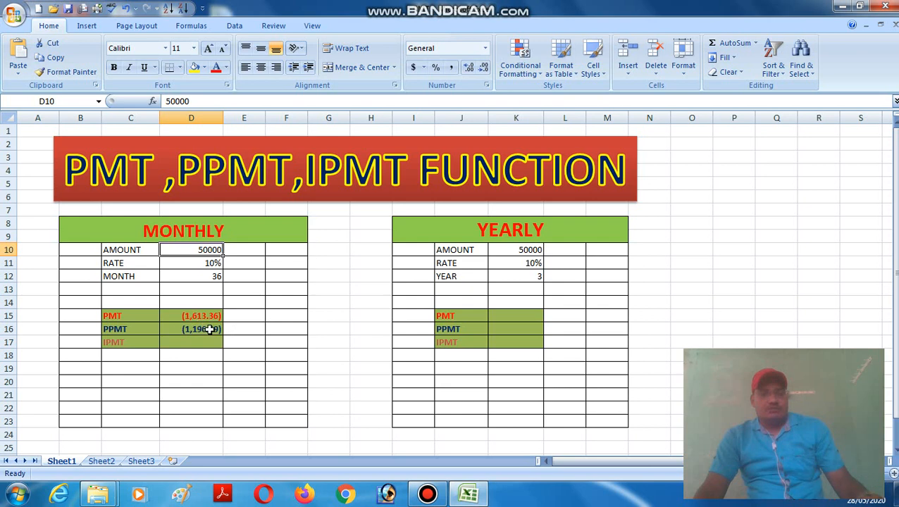
Calculate the first month's interest payment in cell D17 with the formula =IPMT(D11/12,1,D12,D10)
left_click(188, 343)
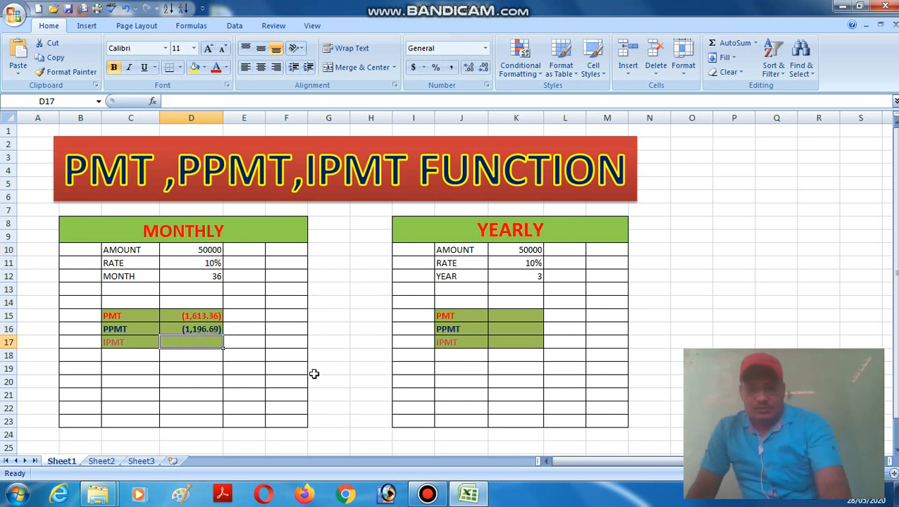
type("=")
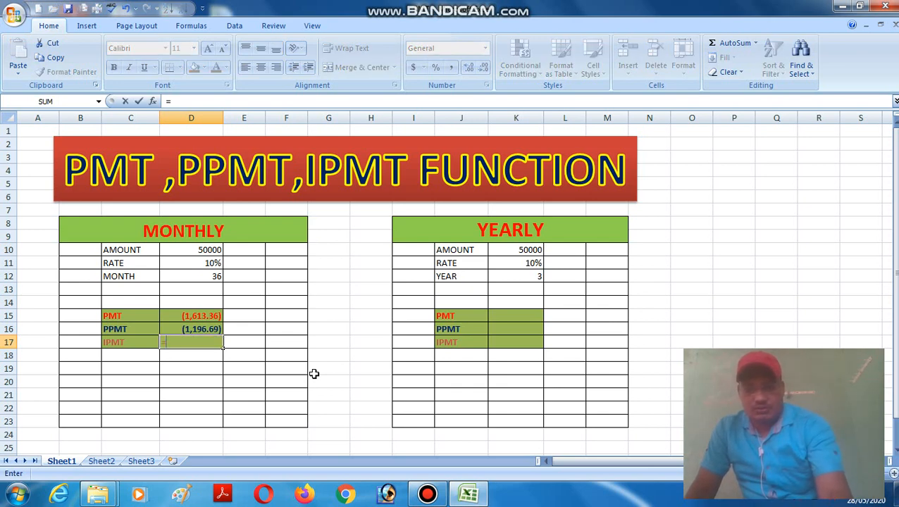
type("IPMT")
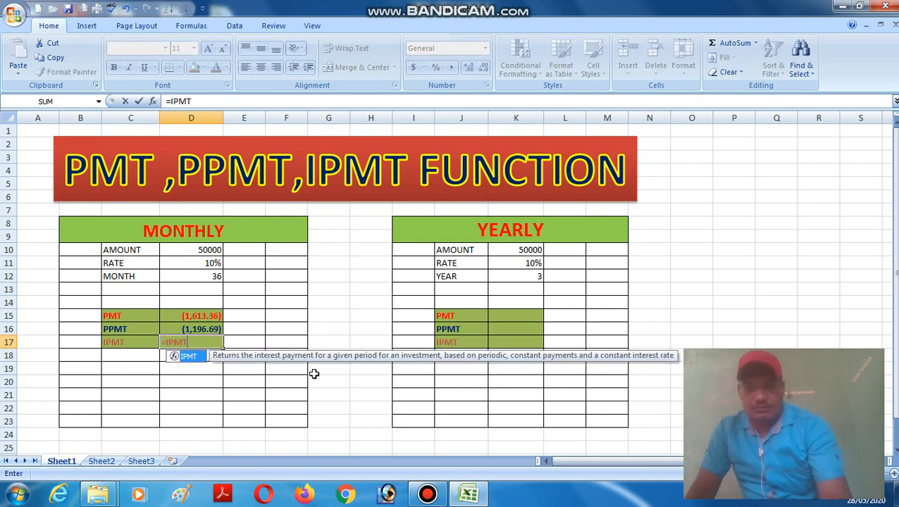
type("(")
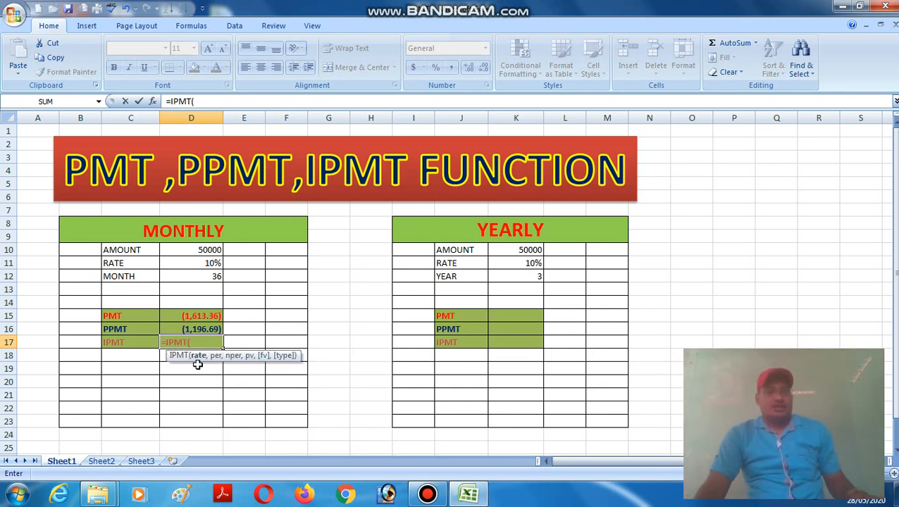
left_click(193, 265)
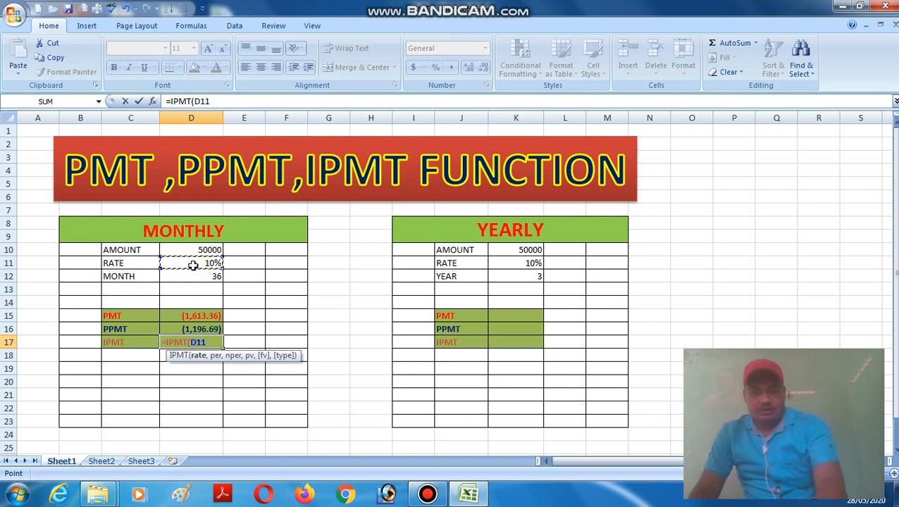
type("/12,")
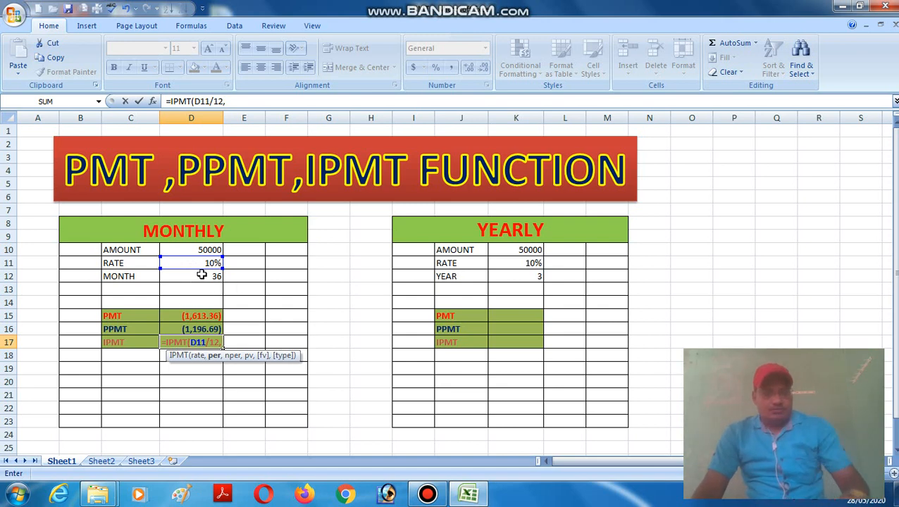
type("1")
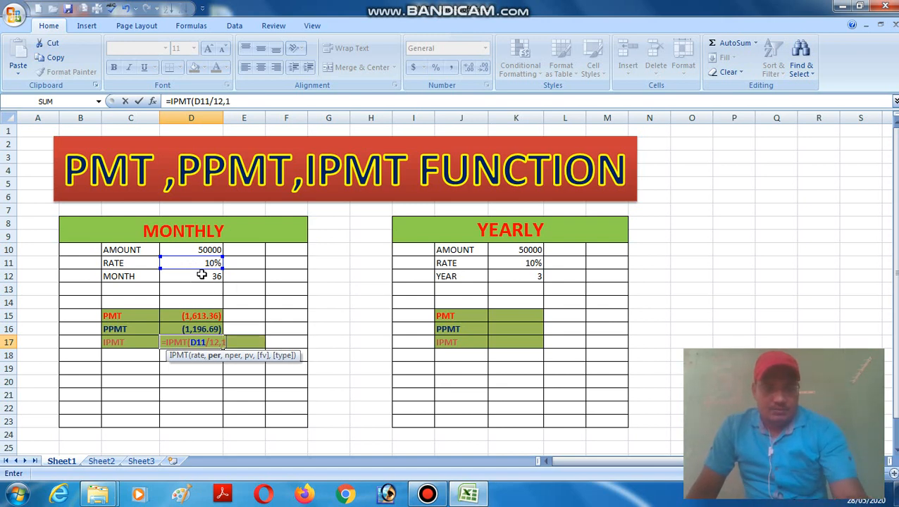
type(",")
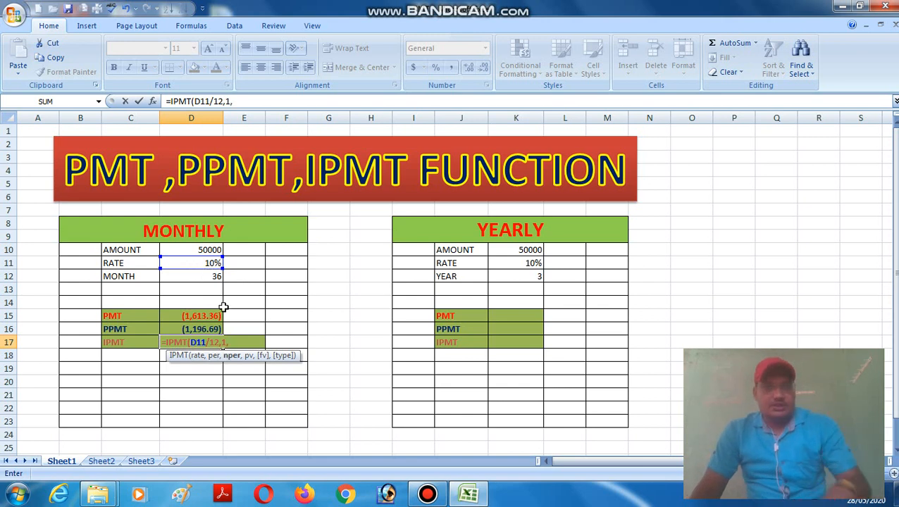
left_click(204, 277)
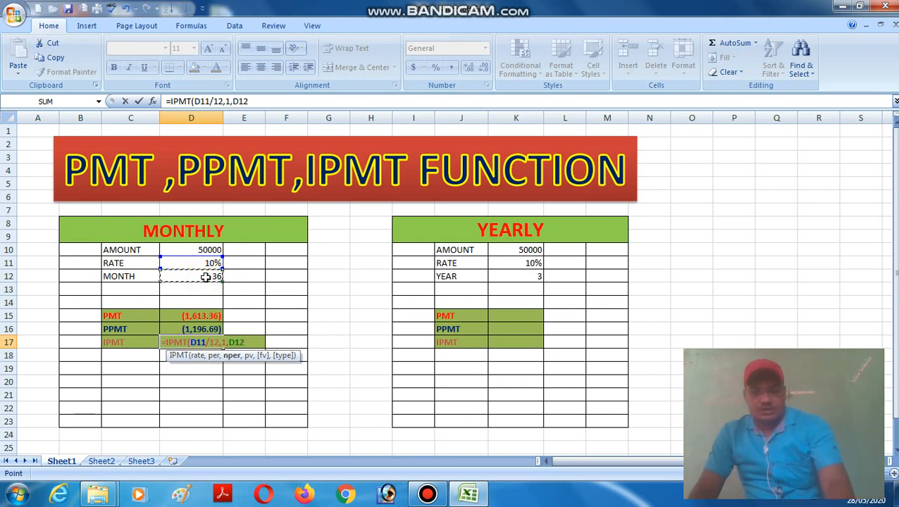
type(",")
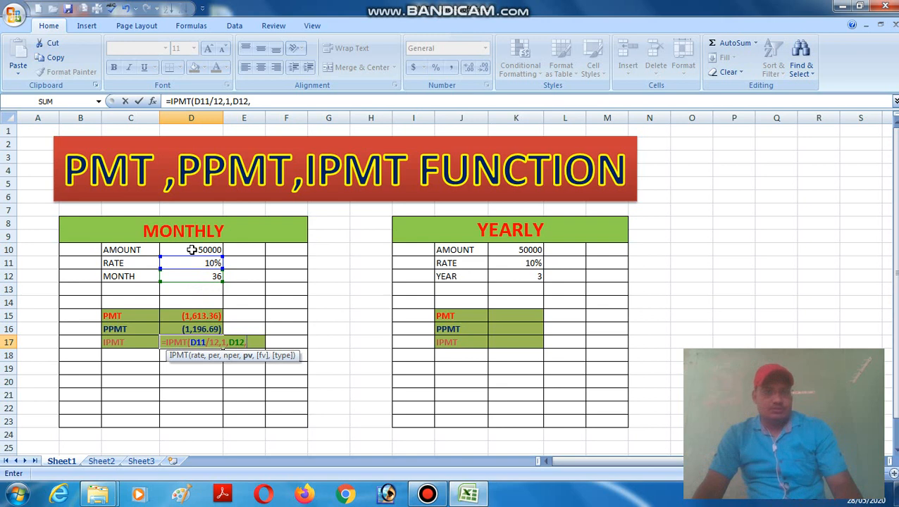
left_click(191, 250)
type(")")
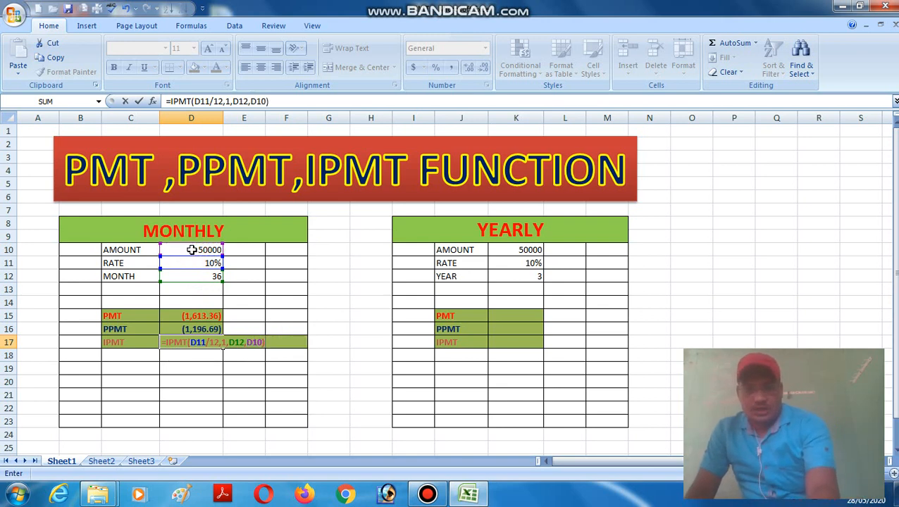
key("Return")
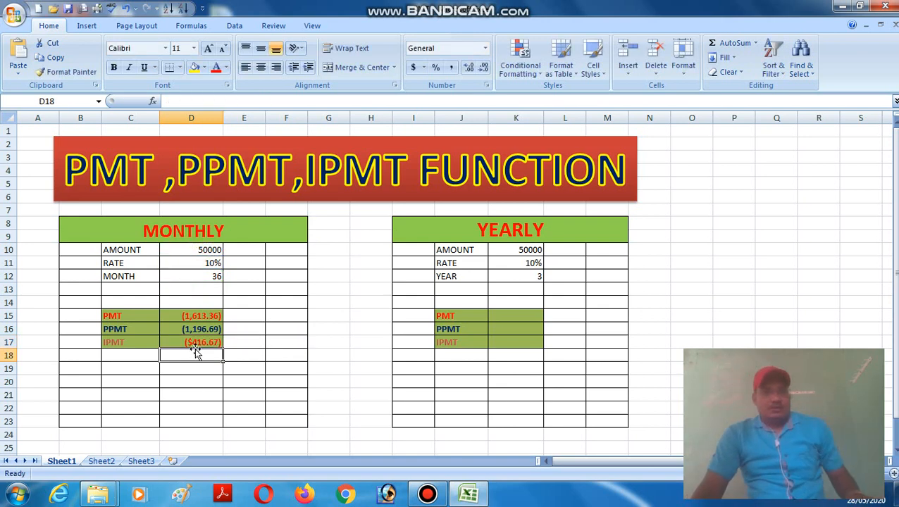
Apply the comma number style to the monthly IPMT result in cell D17
left_click(187, 382)
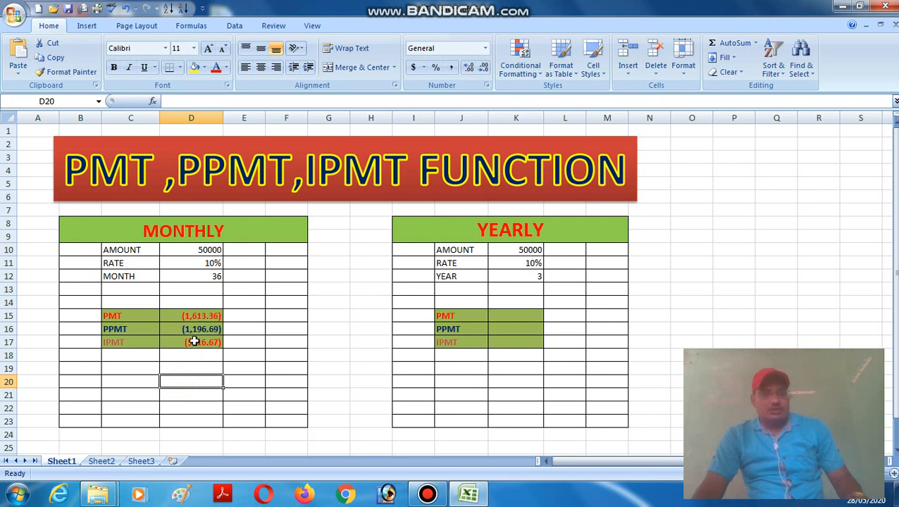
left_click(193, 342)
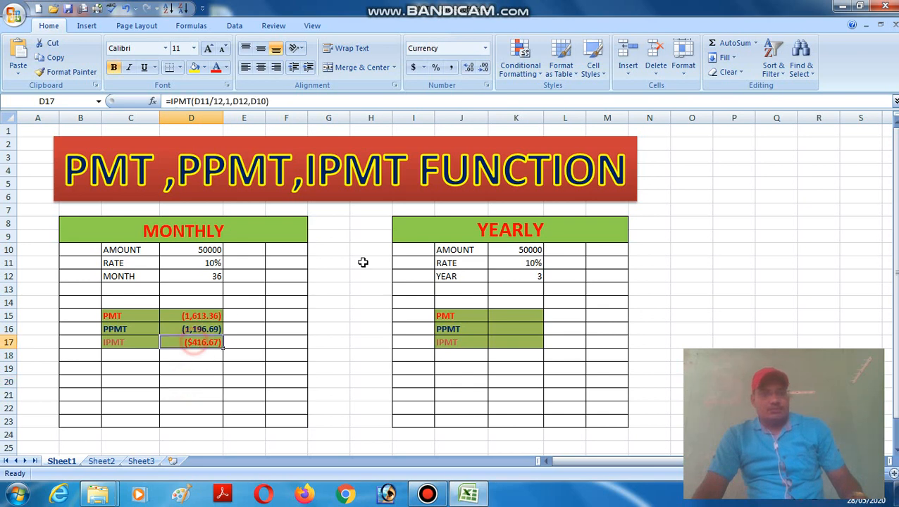
left_click(453, 67)
left_click(226, 394)
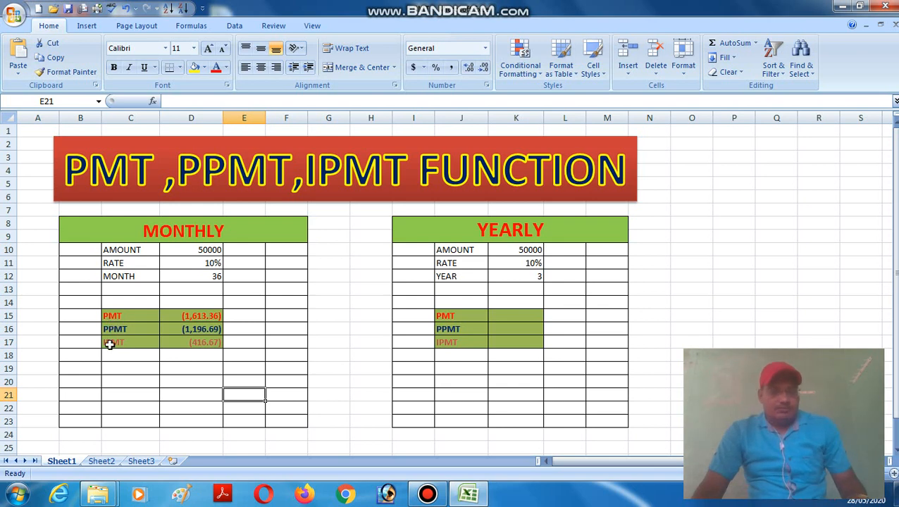
Enter the note PMT=PPMT+IPMT in cell C20 below the monthly results
left_click(113, 386)
type("P")
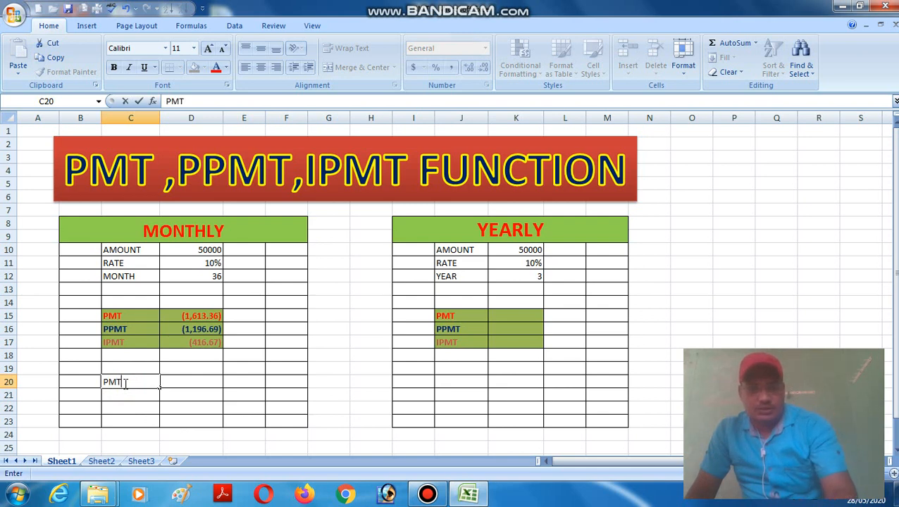
type("MT=")
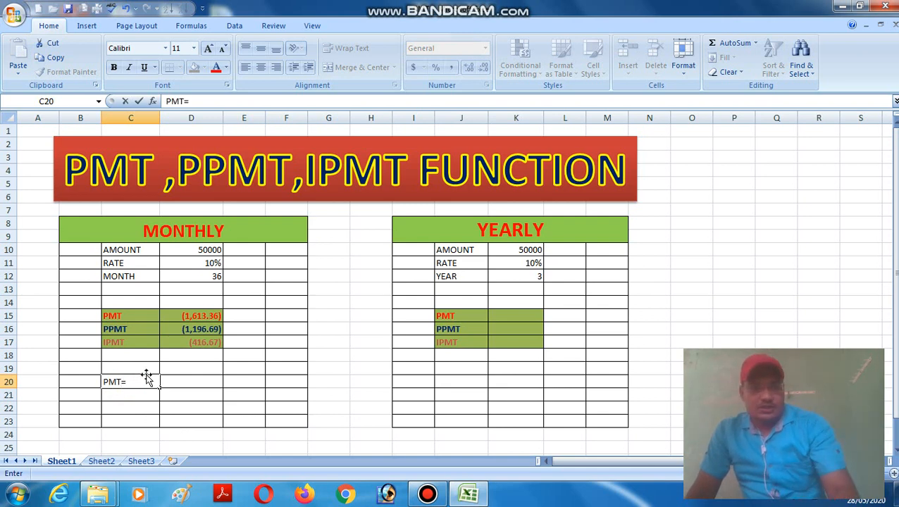
type("PPMT+IPMT")
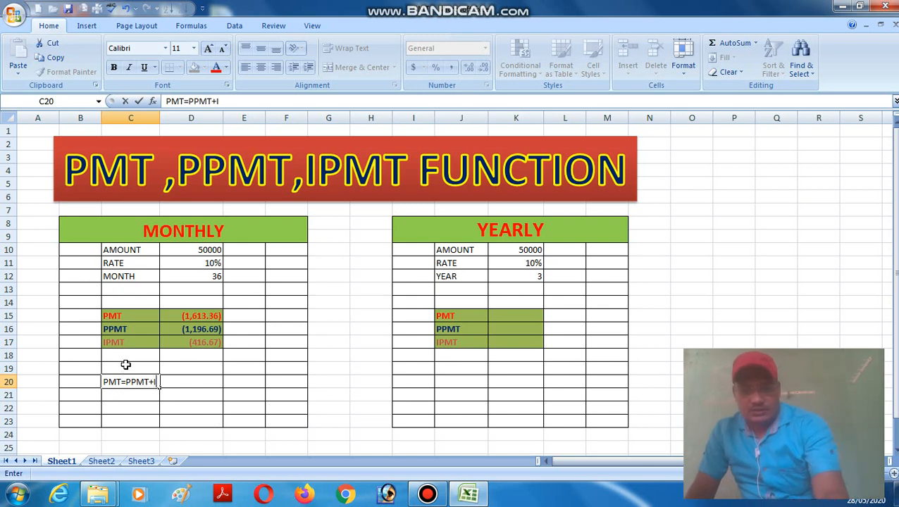
left_click(210, 410)
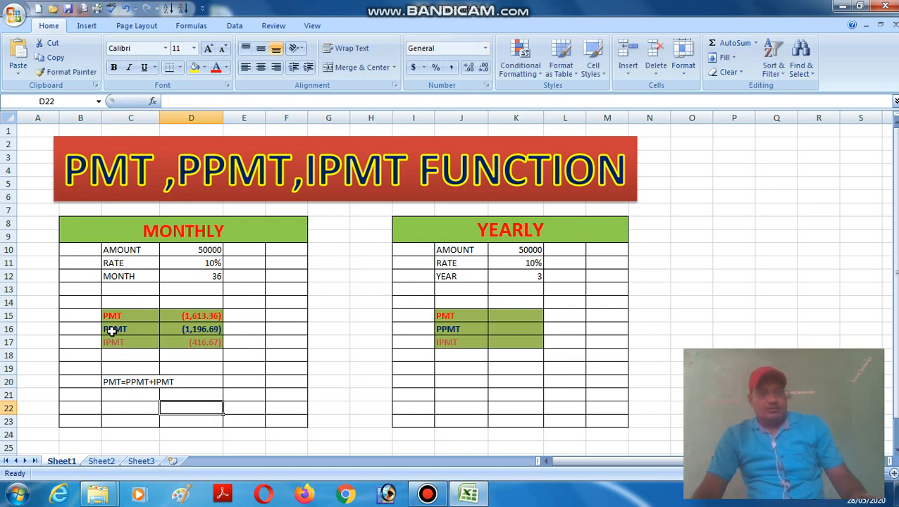
Enter the note PPMT=PMT-IPMT in cell C21
left_click(122, 396)
type("PPMT=")
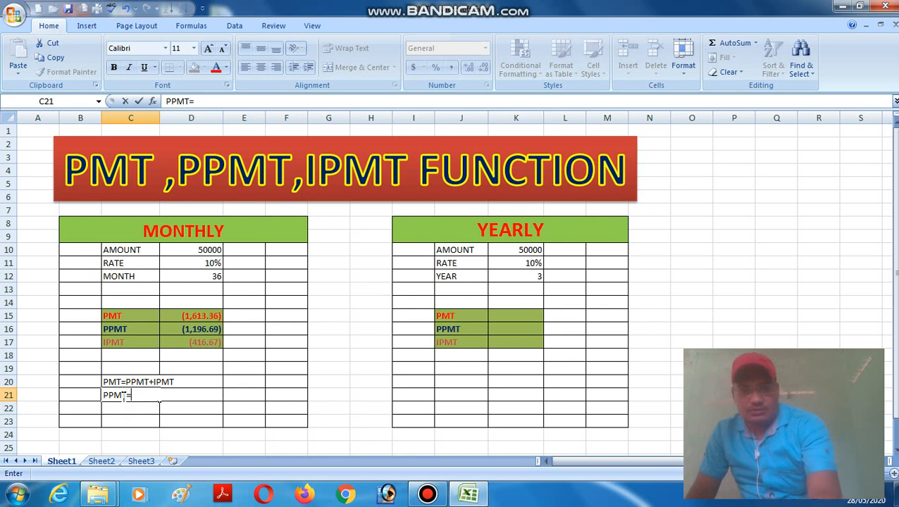
type("PMT")
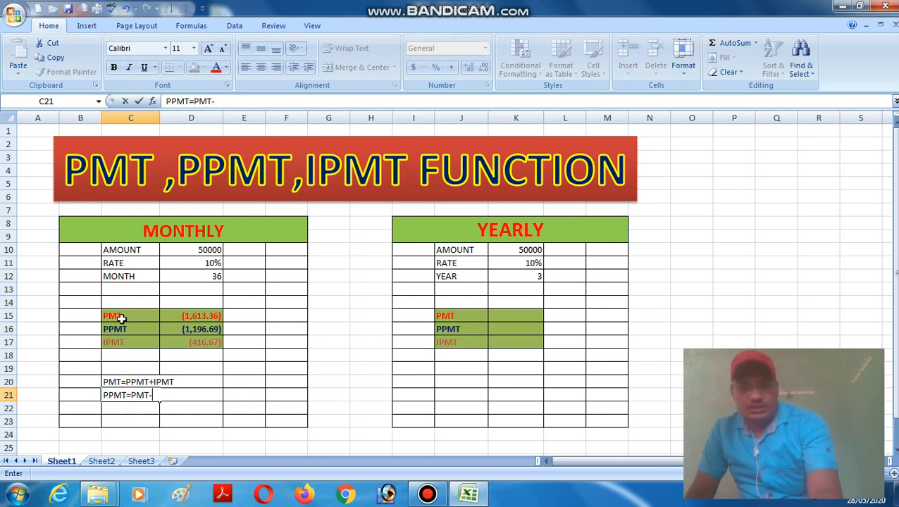
type("-IPMT")
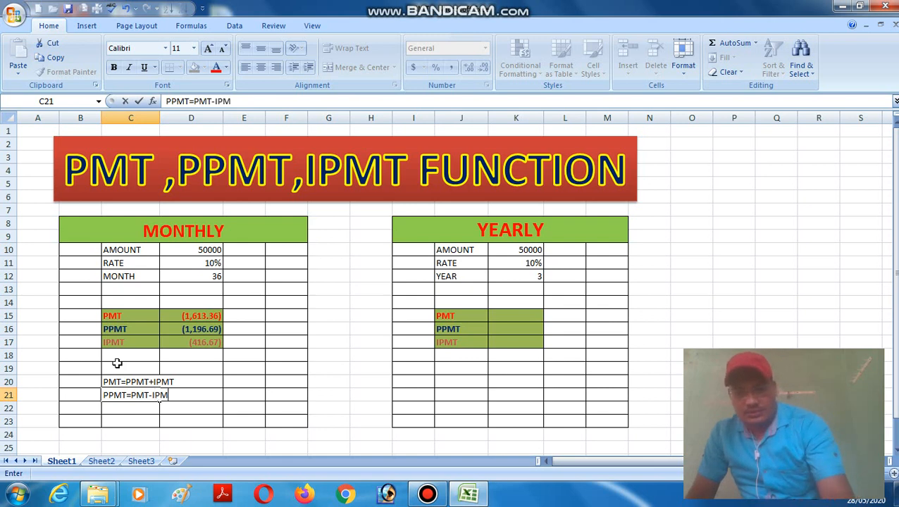
left_click(190, 407)
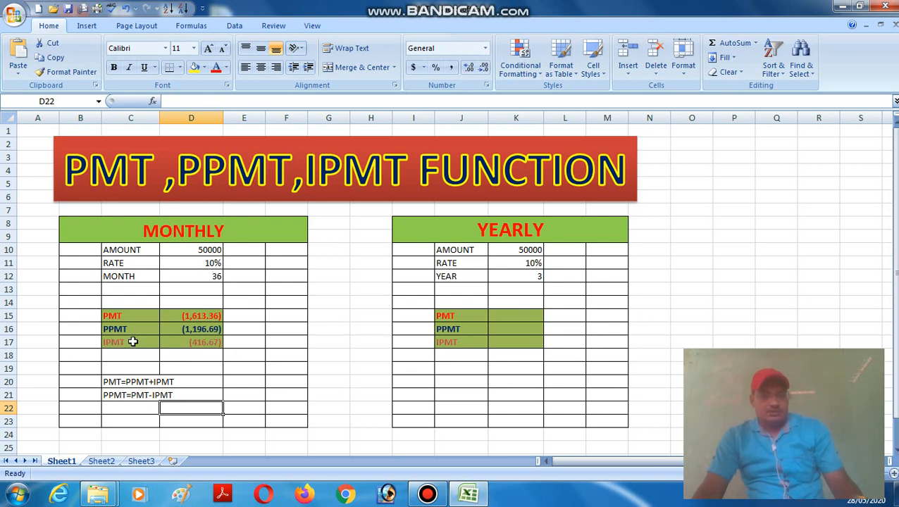
Enter the note IPMT=PMT-PPMT in cell C22
left_click(125, 407)
type("IPM")
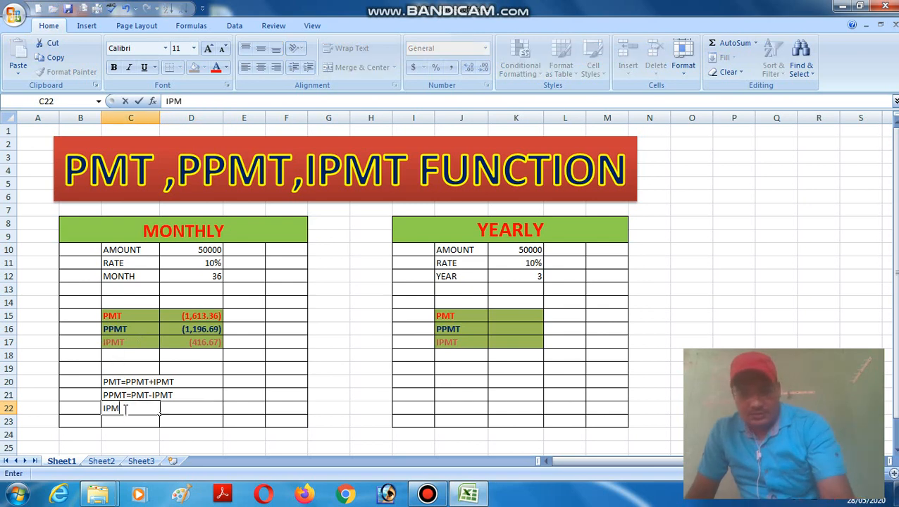
type("T=")
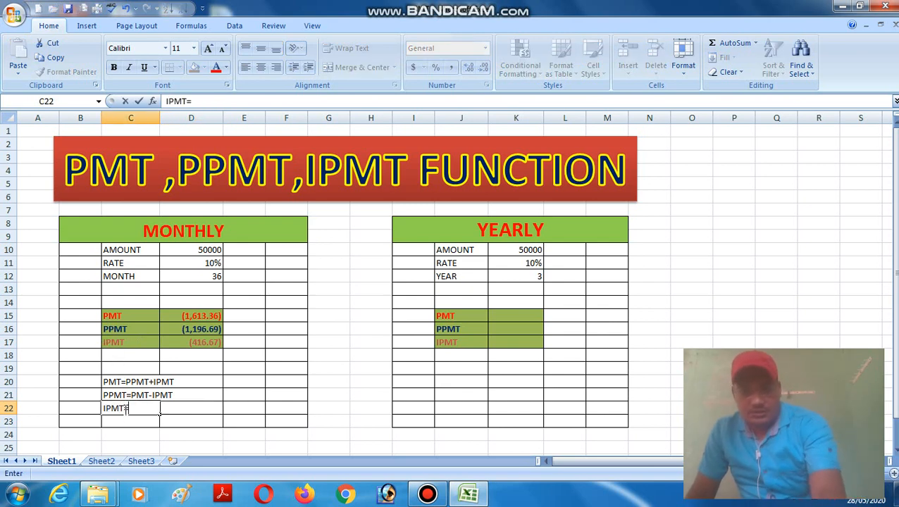
left_click(119, 319)
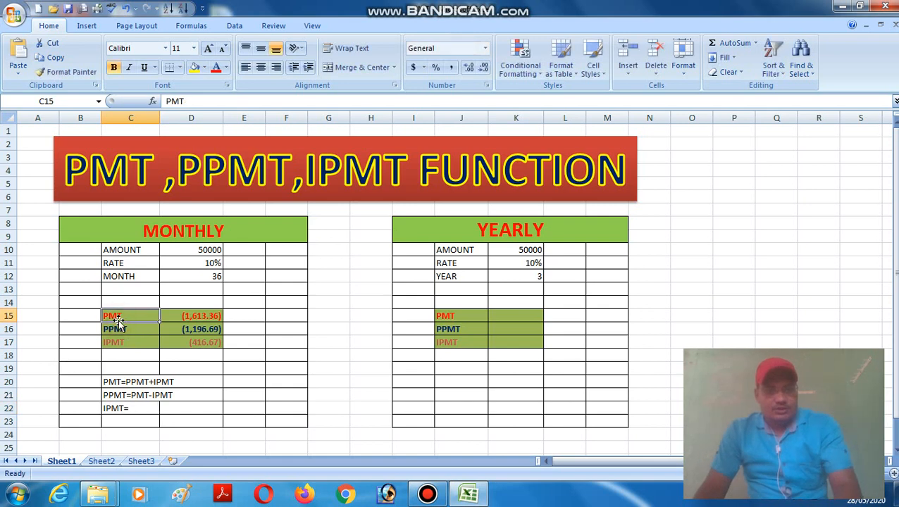
left_click(122, 410)
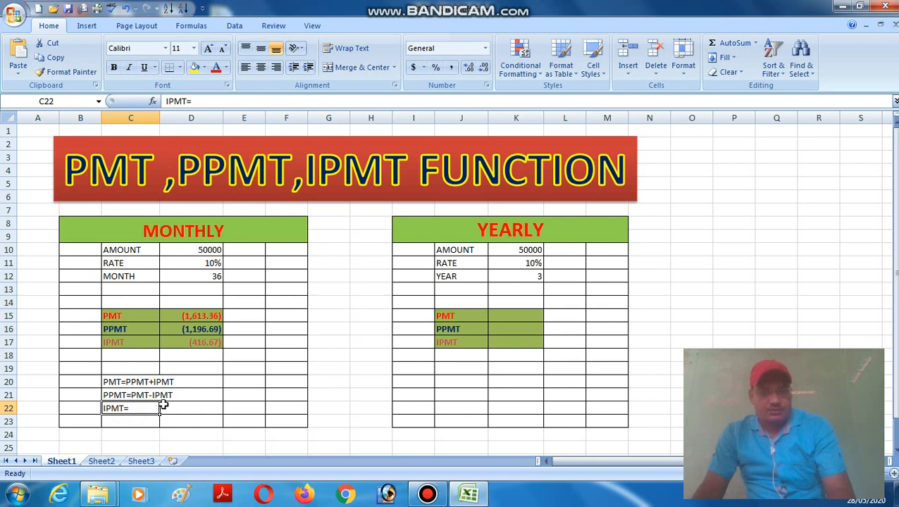
left_click(191, 101)
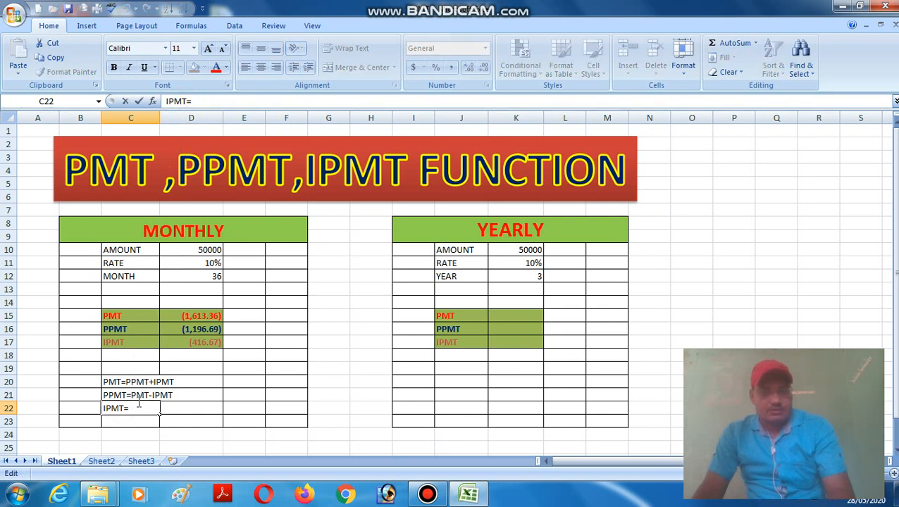
type("I")
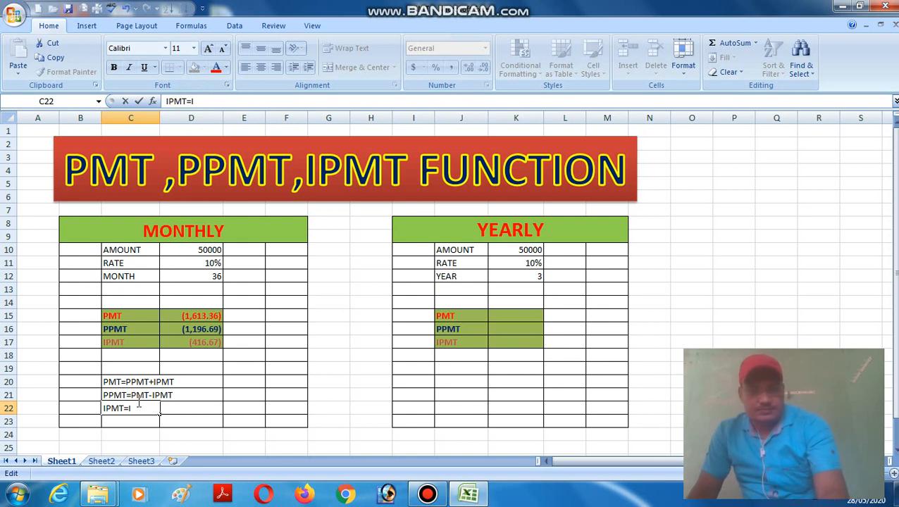
type("PMT")
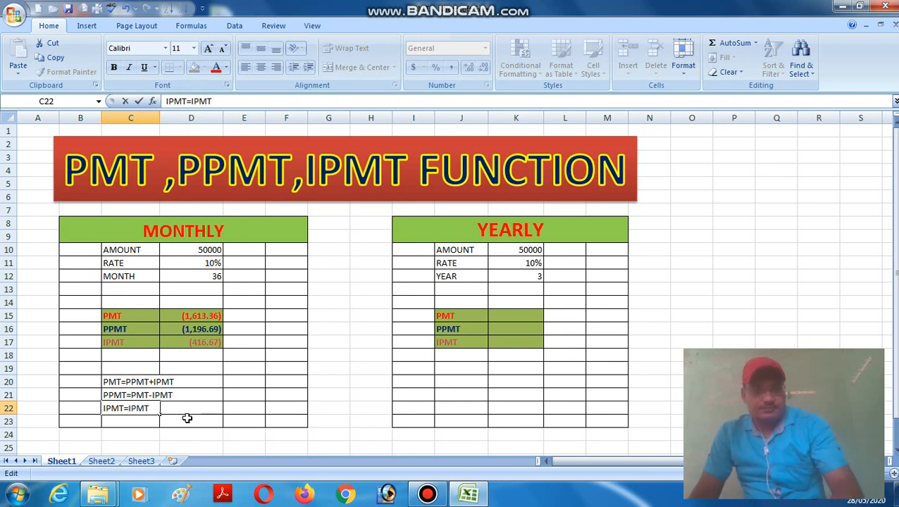
key("BackSpace")
key("BackSpace")
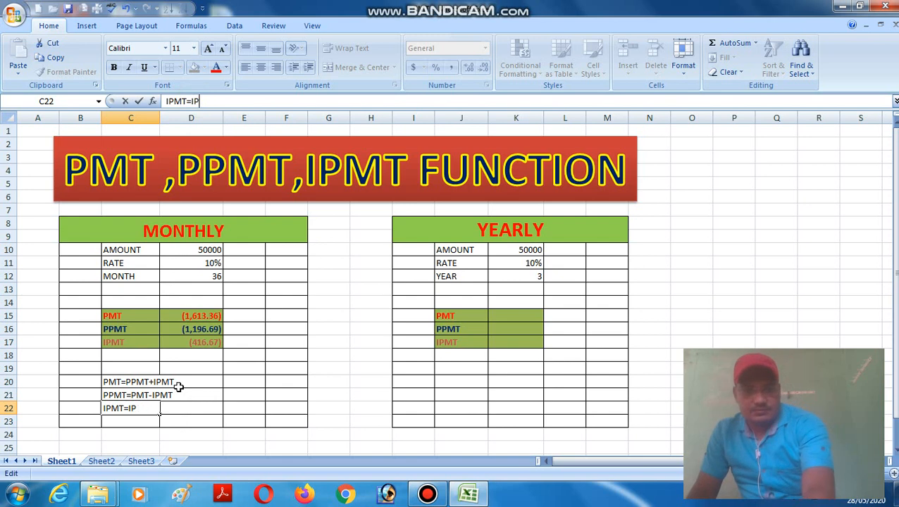
type("PM")
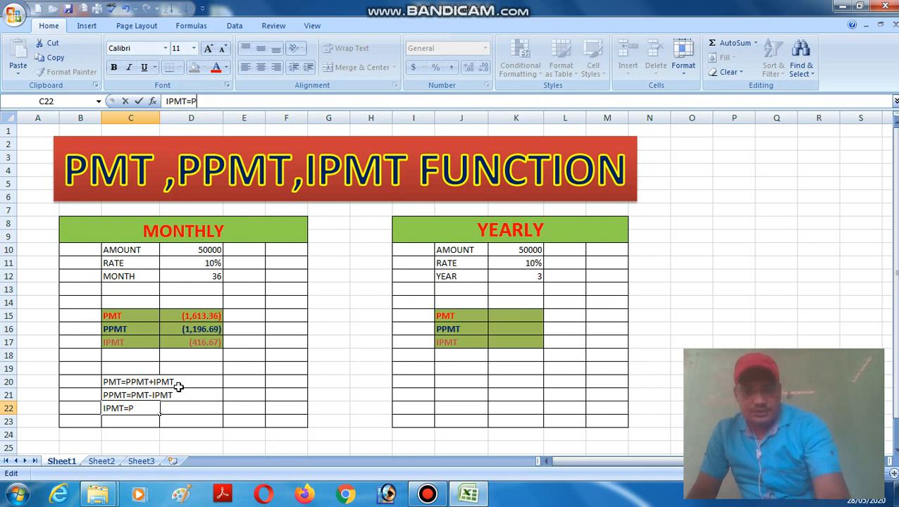
type("T-")
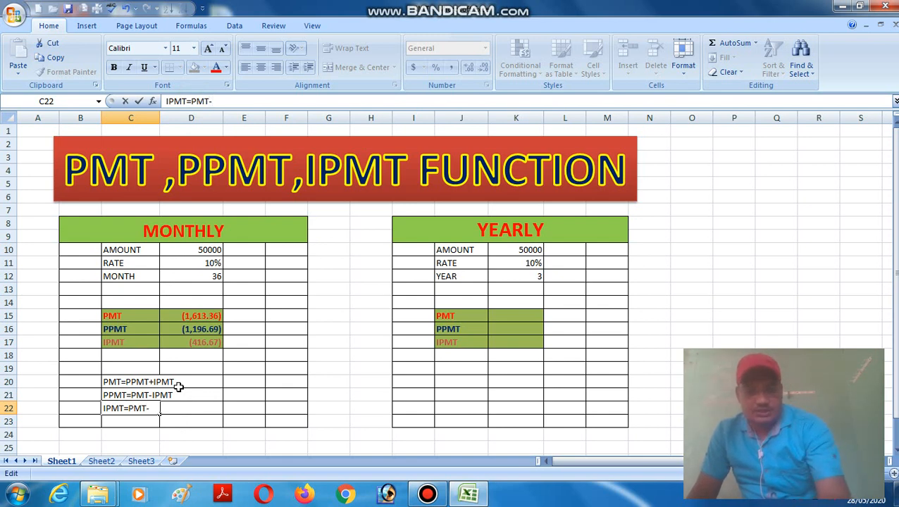
type("PP")
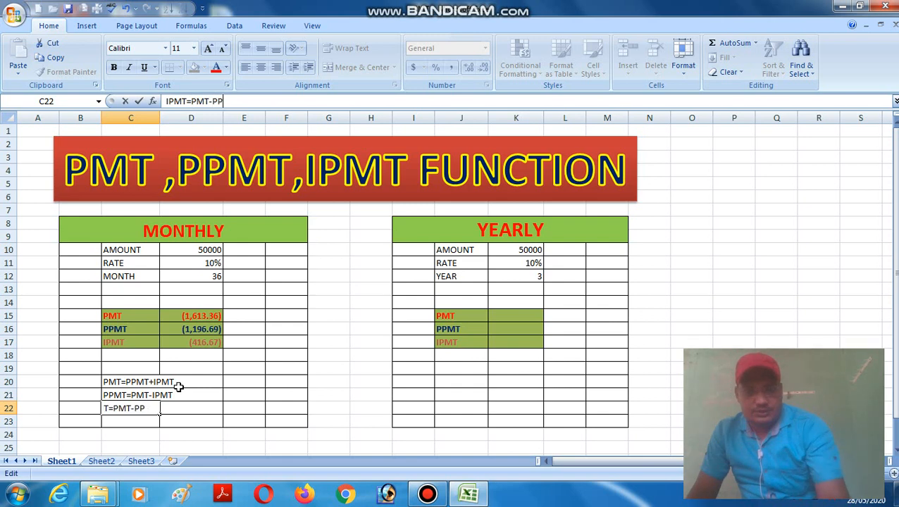
type("MT")
left_click(232, 395)
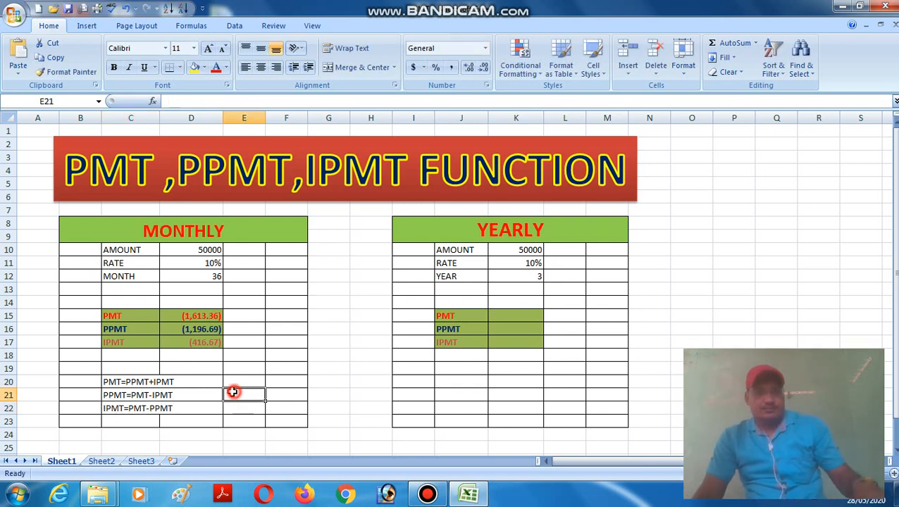
Give the three formula notes in C20:D22 a yellow fill and red font colour
left_click(130, 411)
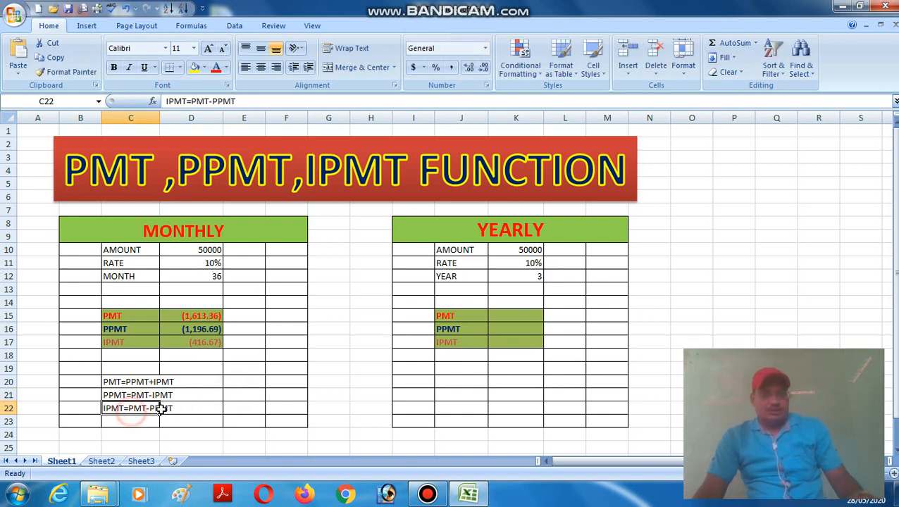
left_click(218, 381)
left_click_drag(119, 381, 163, 412)
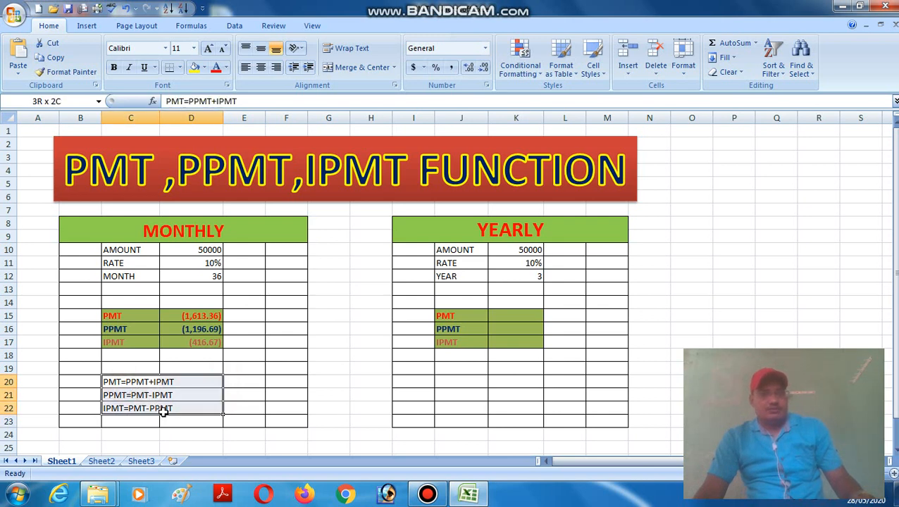
left_click(195, 67)
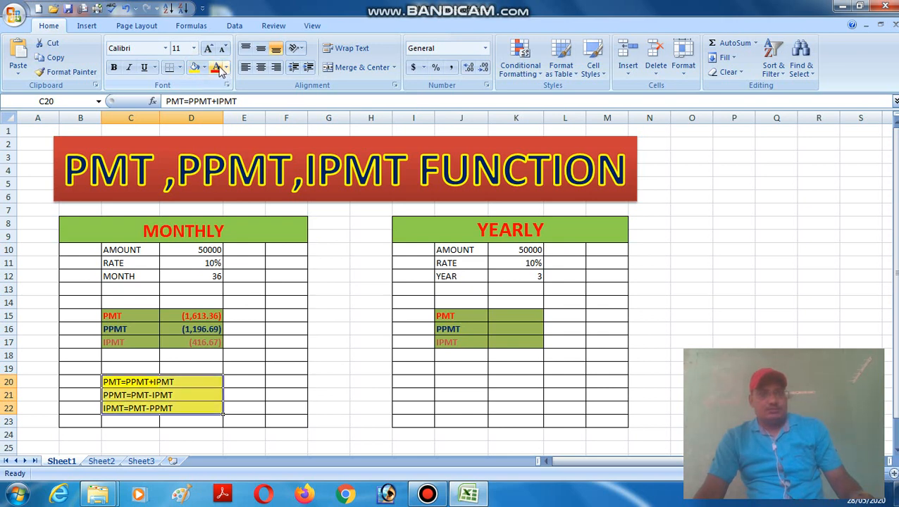
left_click(217, 68)
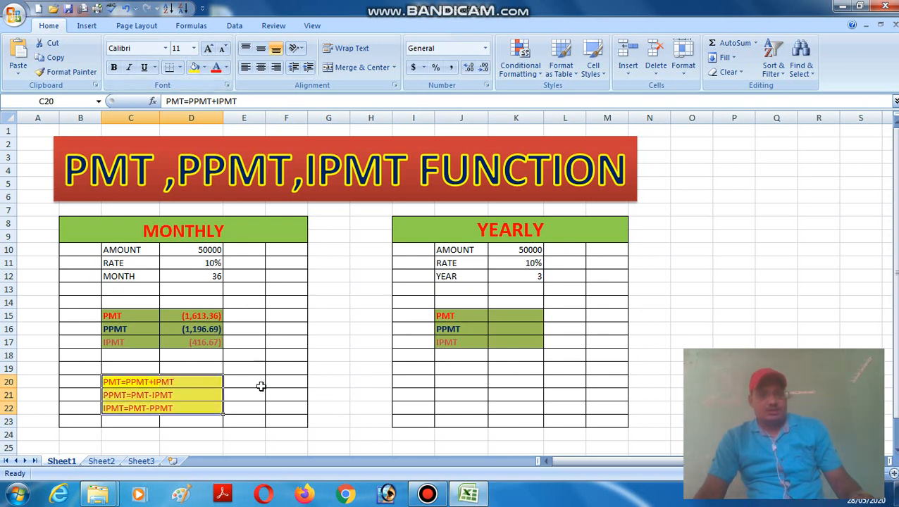
left_click(261, 390)
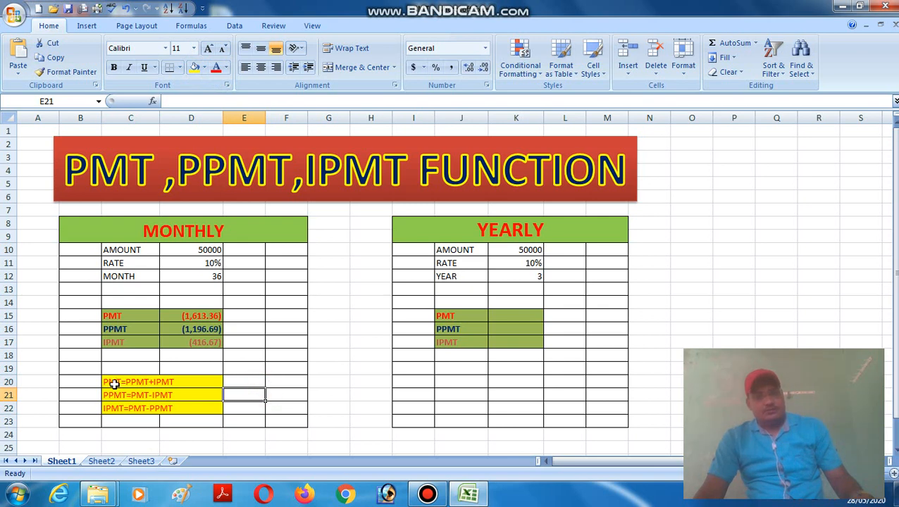
left_click_drag(116, 381, 190, 407)
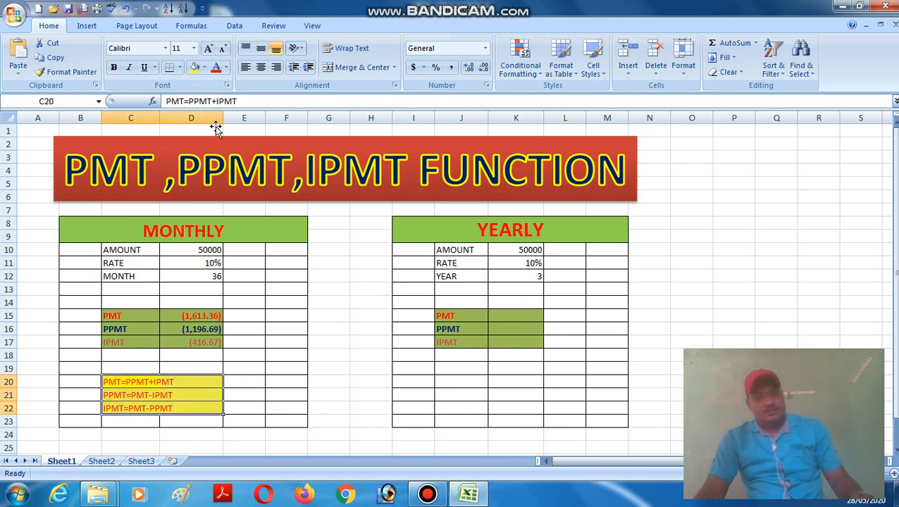
left_click(508, 403)
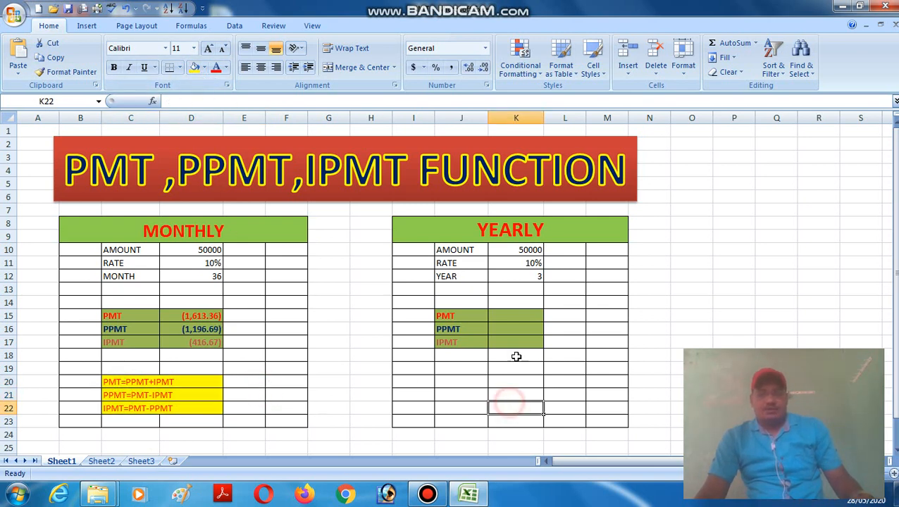
left_click(427, 496)
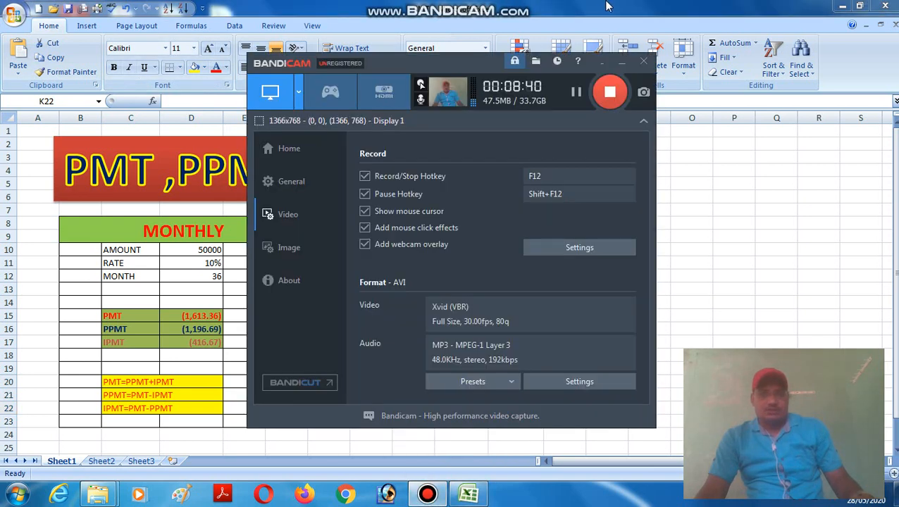
left_click(624, 63)
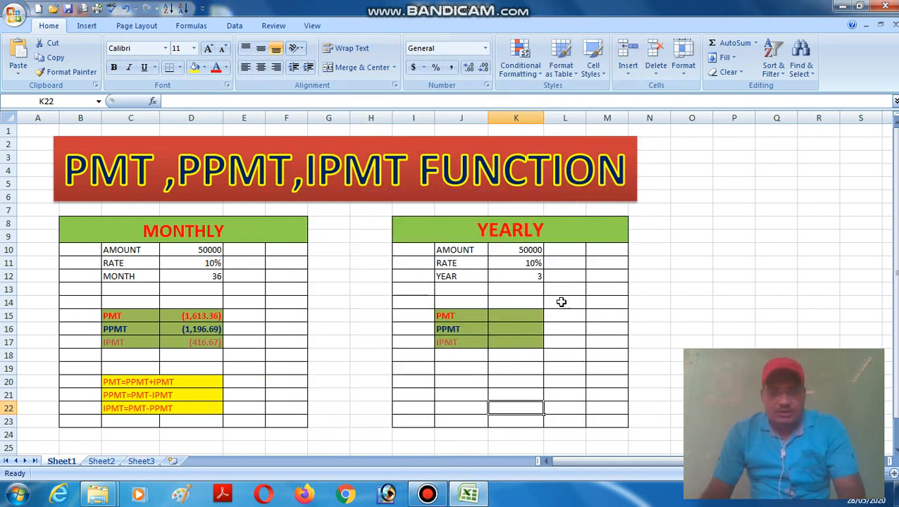
Calculate the yearly loan payment in cell K15 with =PMT(K11,K12,K10)
left_click(514, 314)
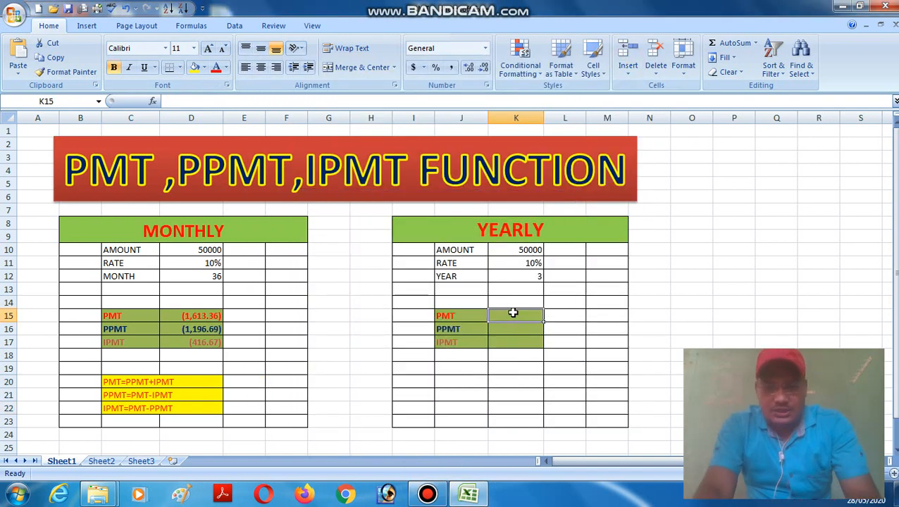
type("=P")
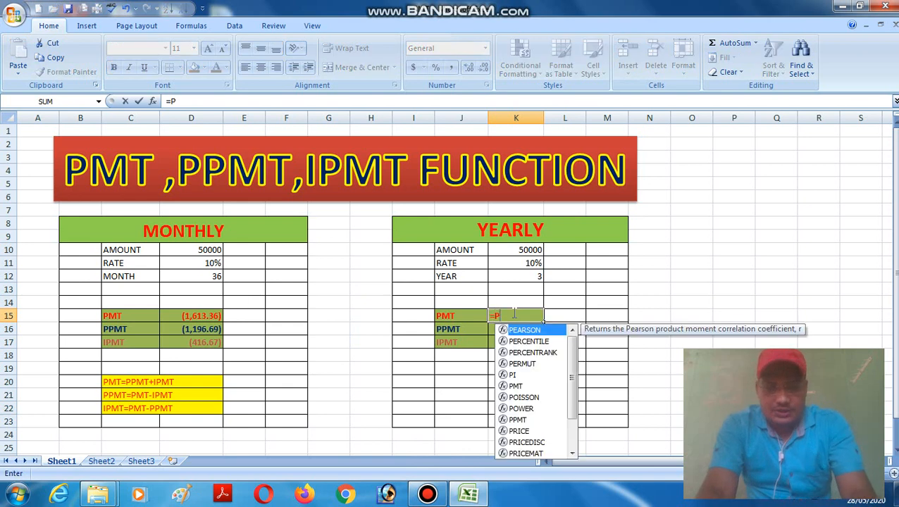
type("MT(")
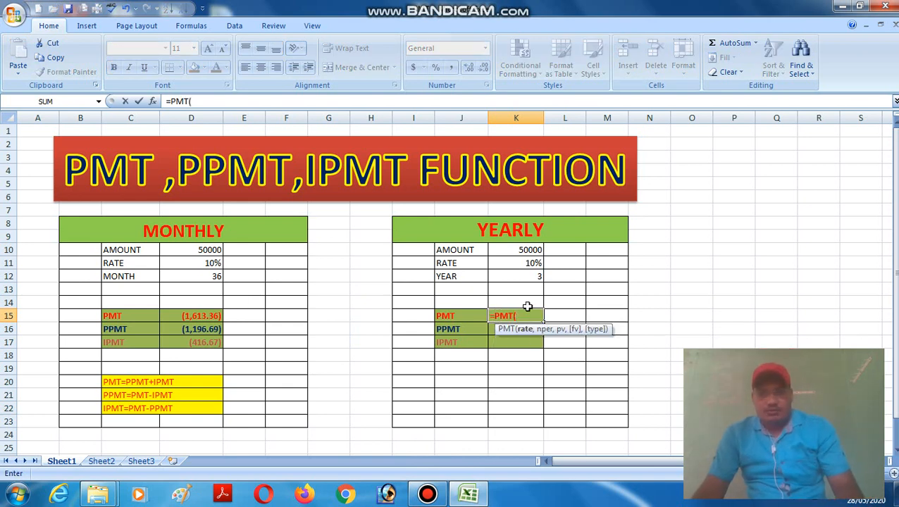
left_click(517, 266)
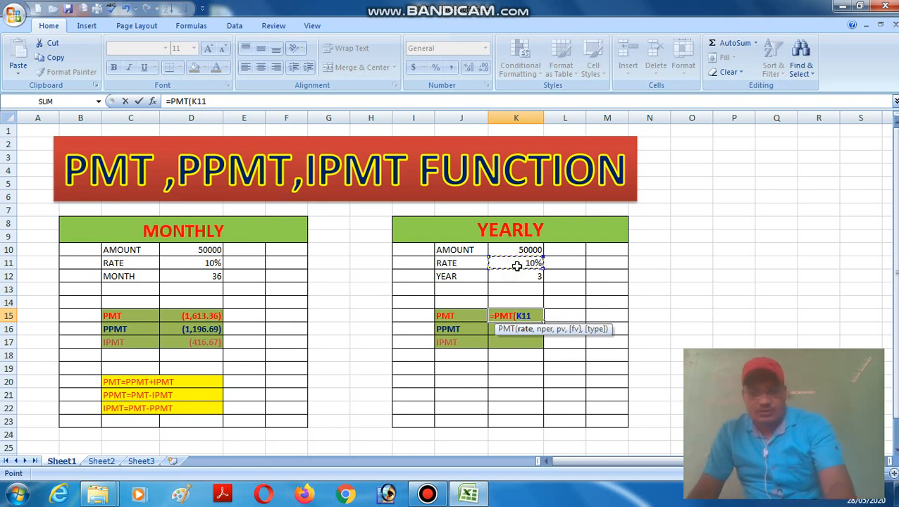
type(",")
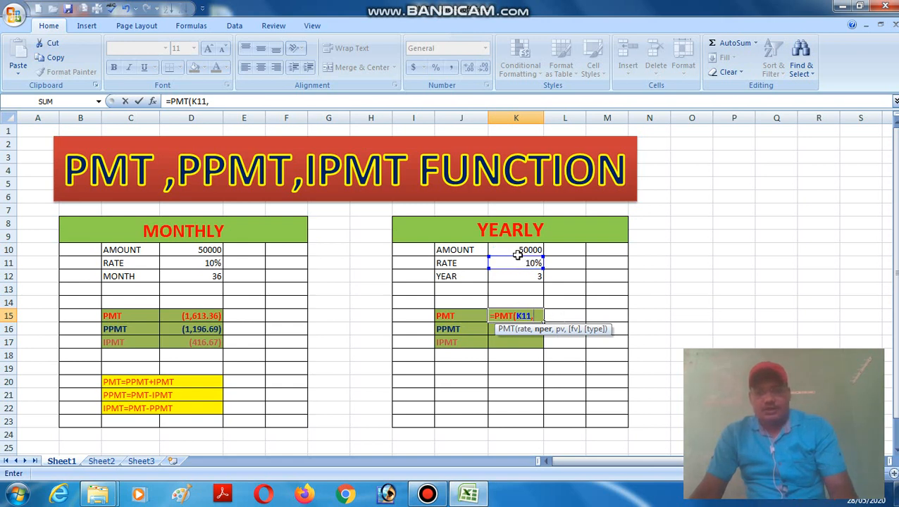
left_click(524, 277)
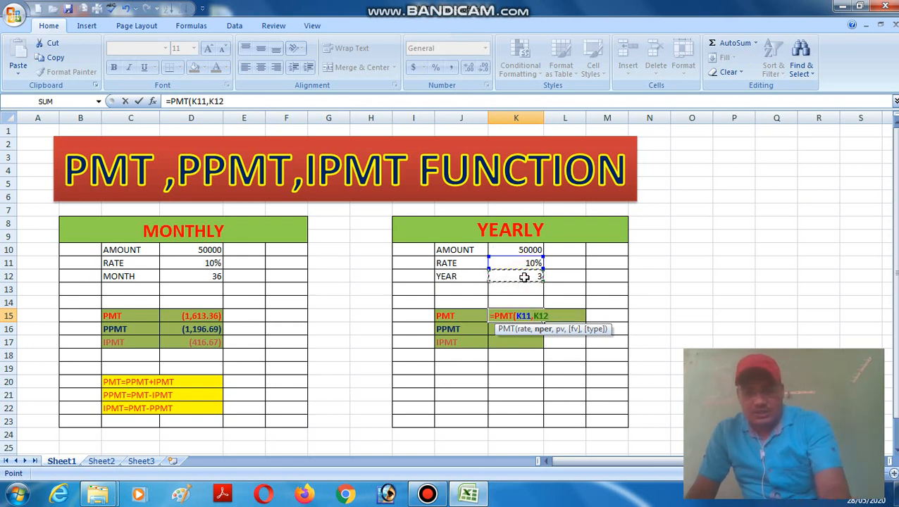
type(",")
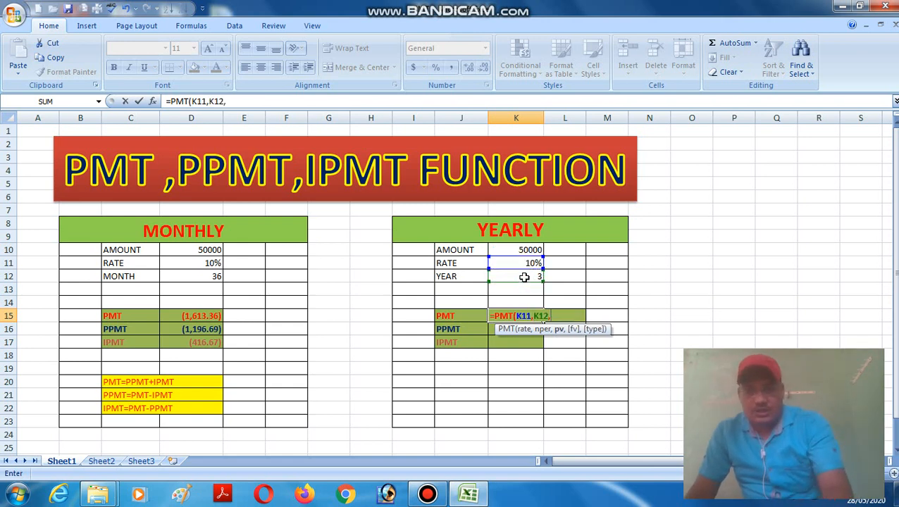
left_click(518, 250)
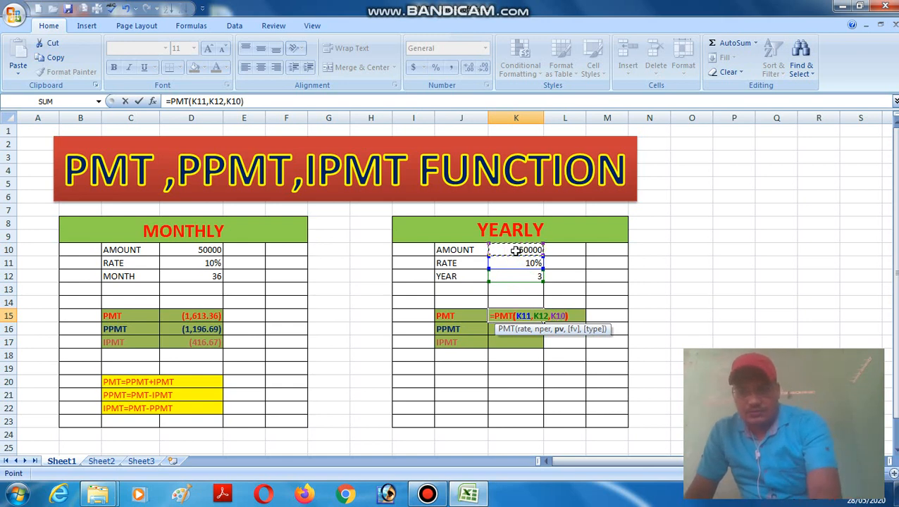
key("Return")
Apply the comma number style to the yearly PMT result in K15 and widen column K slightly
left_click(513, 315)
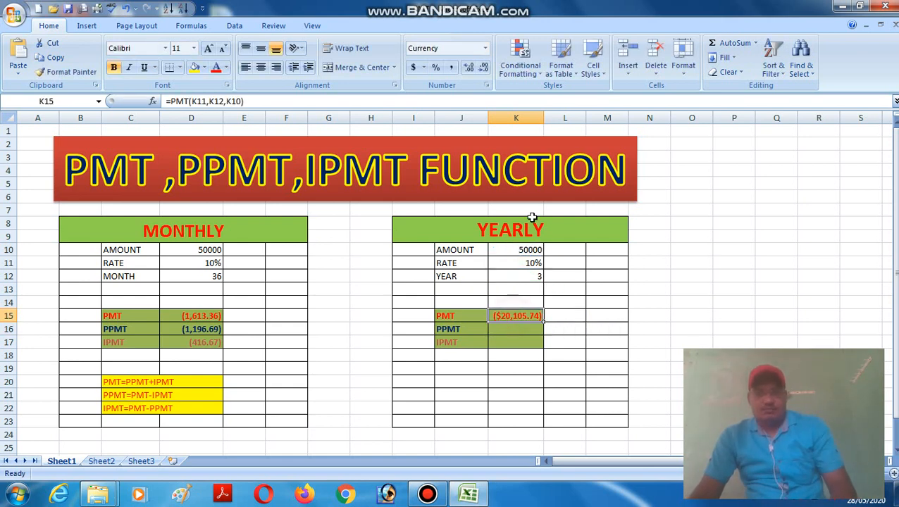
left_click(451, 67)
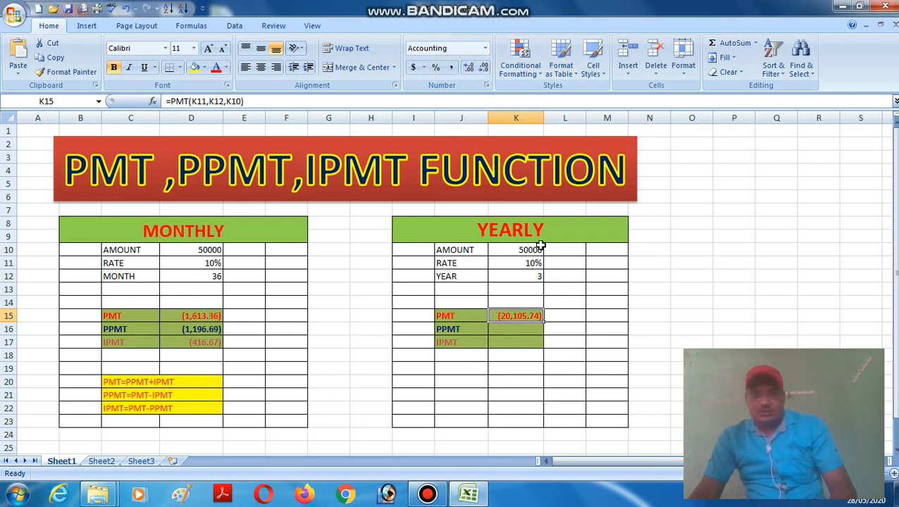
left_click_drag(544, 118, 549, 117)
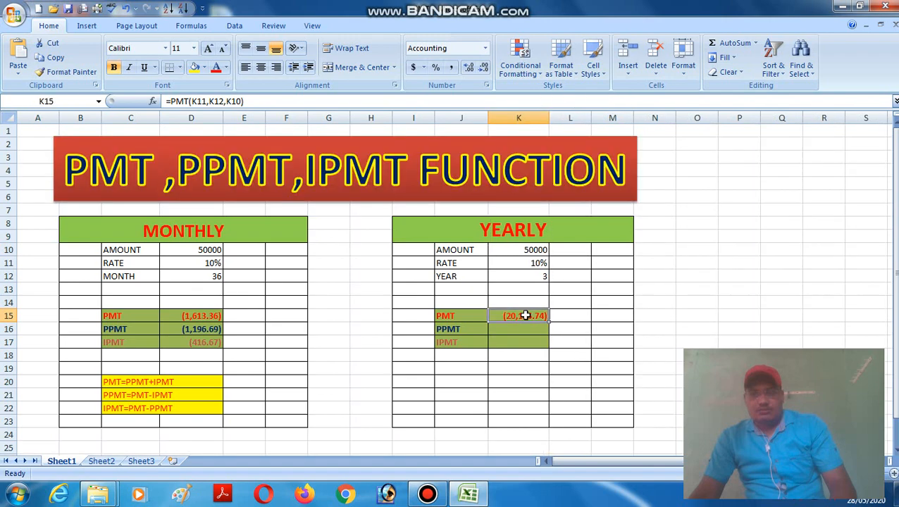
Calculate the yearly principal payment in cell K16 with =PPMT(K11,1,K12,K10) and apply the comma number style to it
left_click(521, 328)
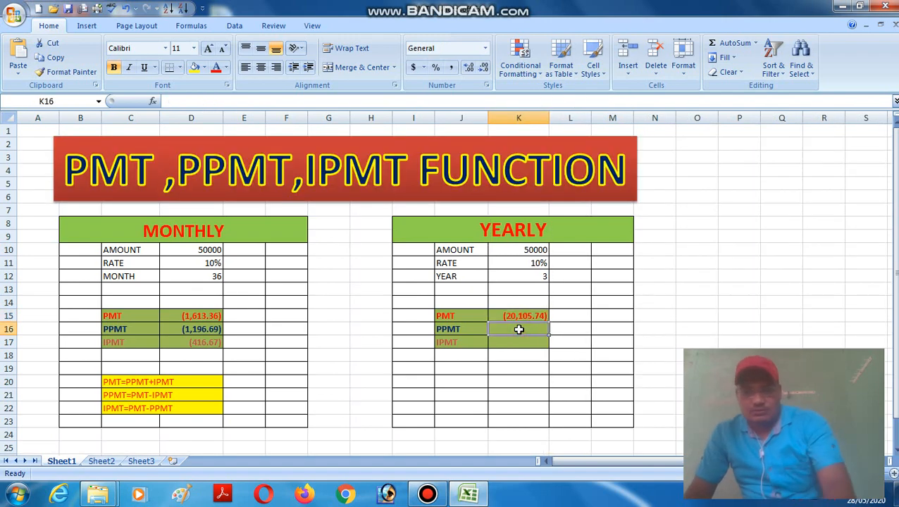
type("=")
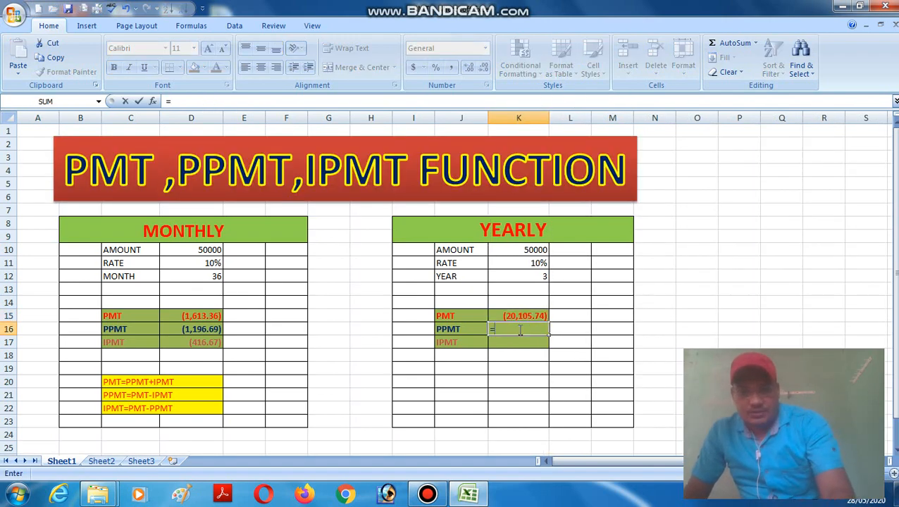
type("PPMT")
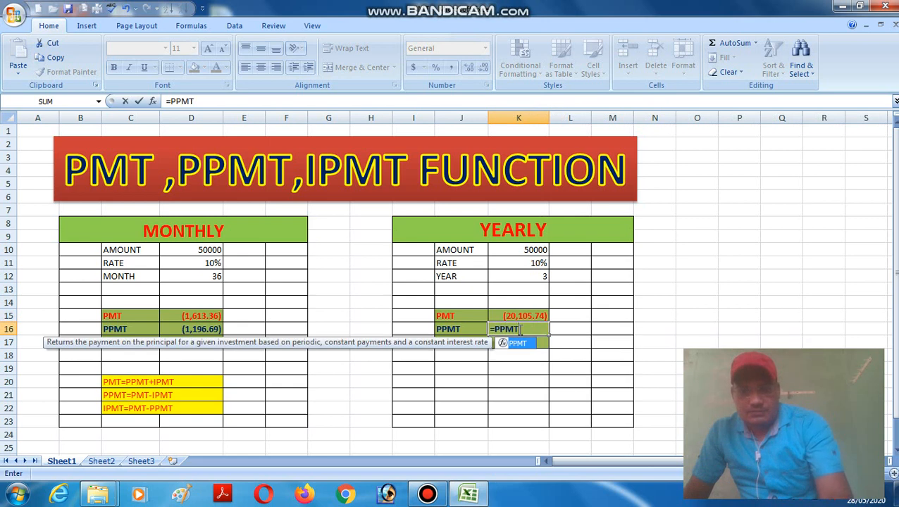
type("(")
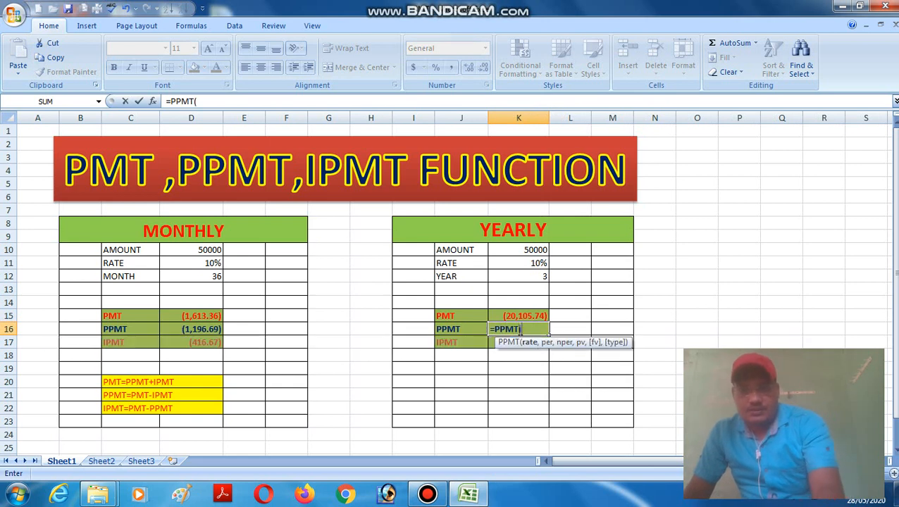
left_click(513, 265)
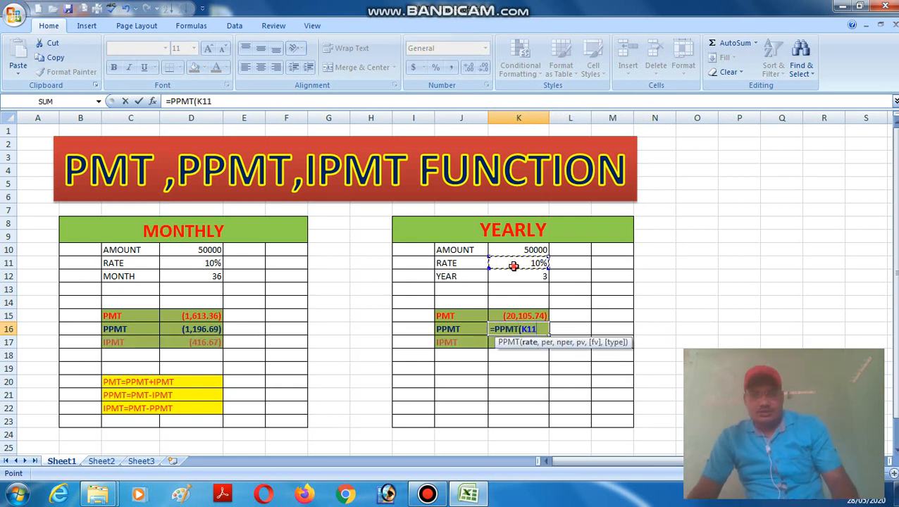
type(",")
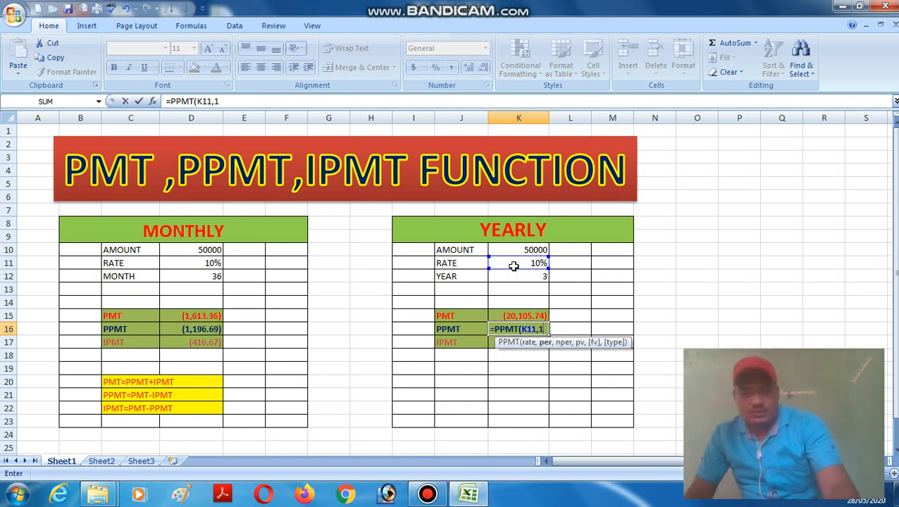
type("1,")
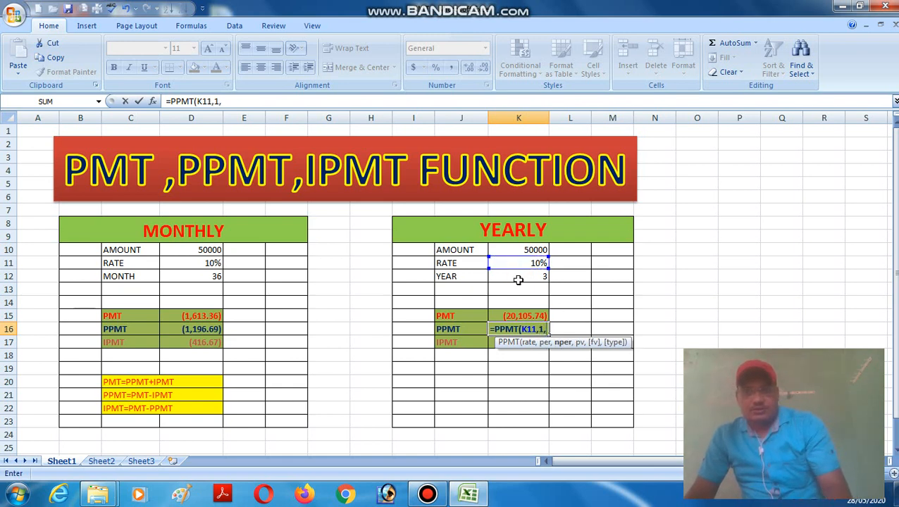
left_click(518, 278)
type(",")
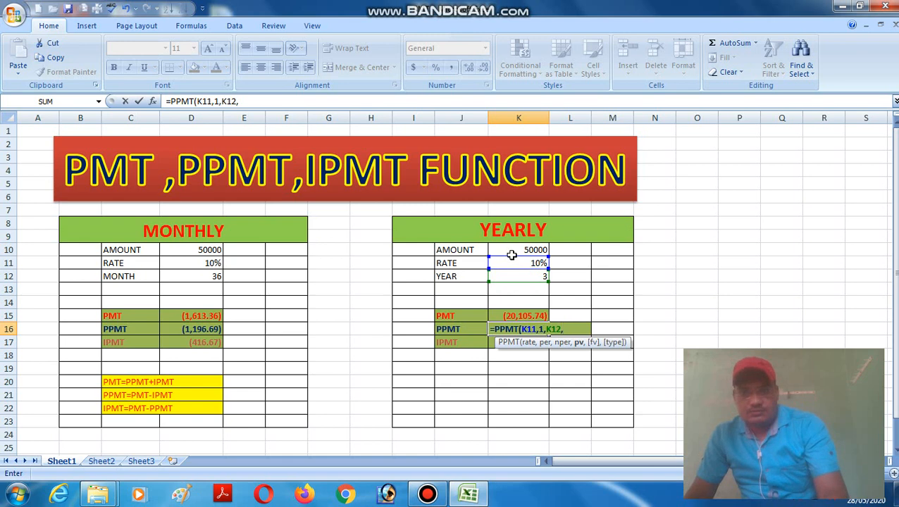
left_click(512, 253)
key("Return")
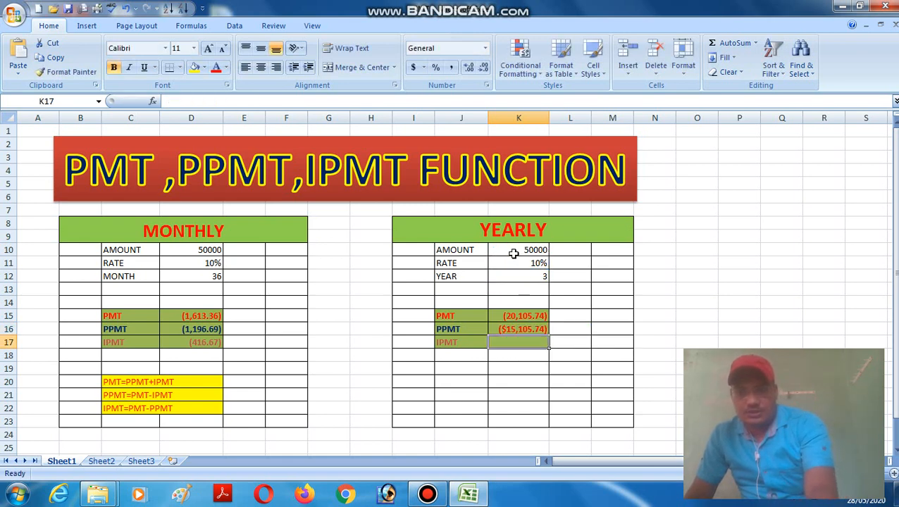
left_click(518, 328)
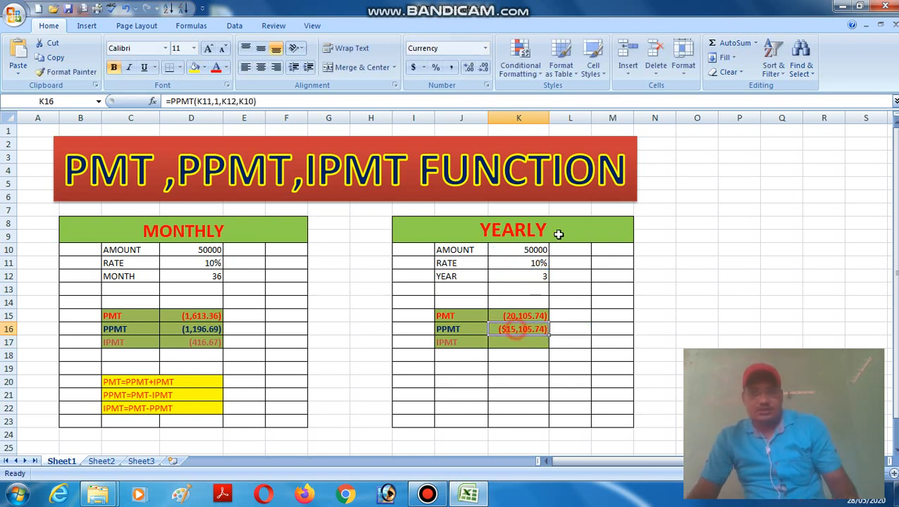
left_click(453, 71)
Calculate the yearly interest payment in cell K17 with =IPMT(K11,1,K12,K10)
left_click(513, 343)
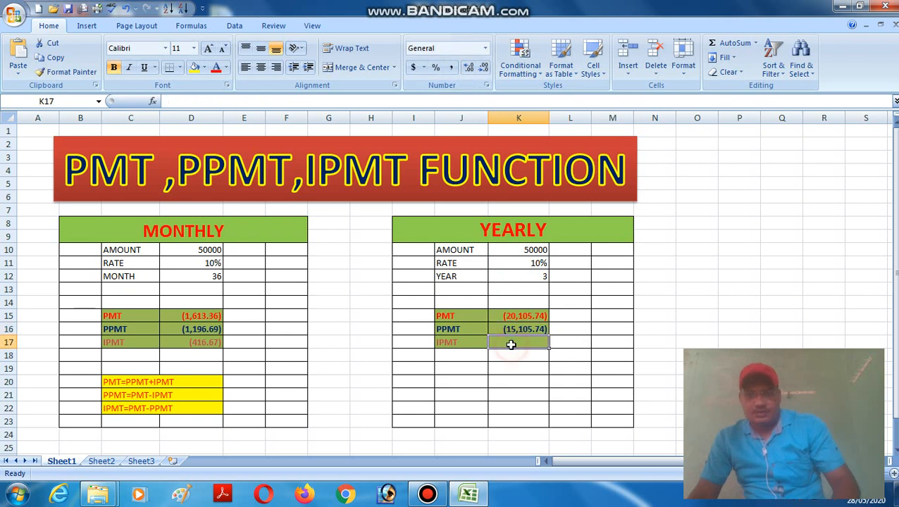
type("=")
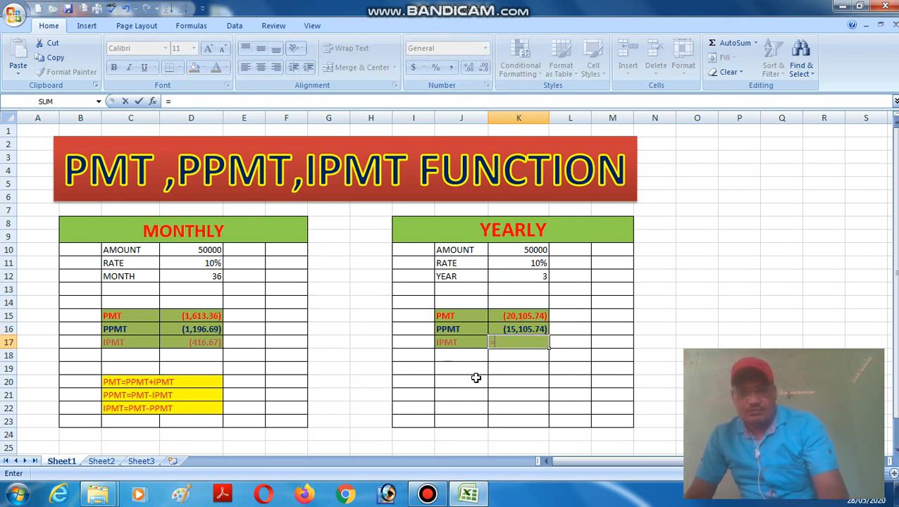
type("I")
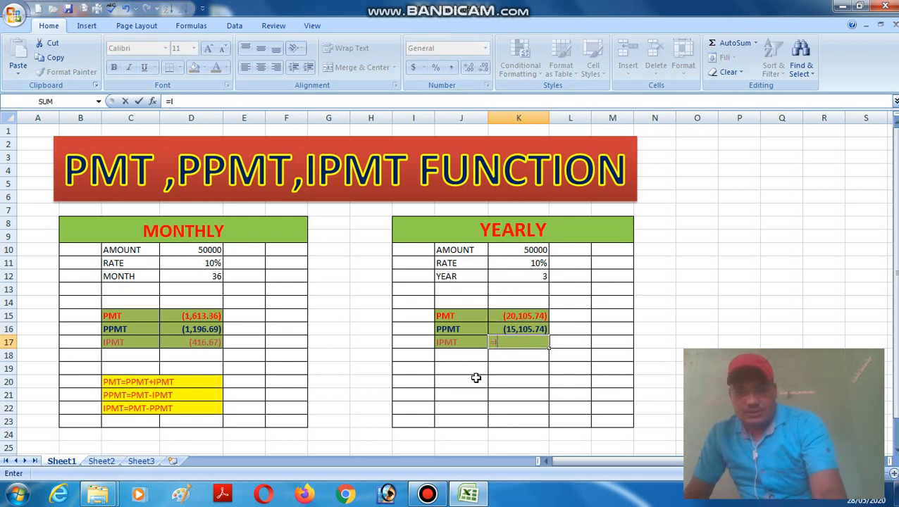
type("PMT")
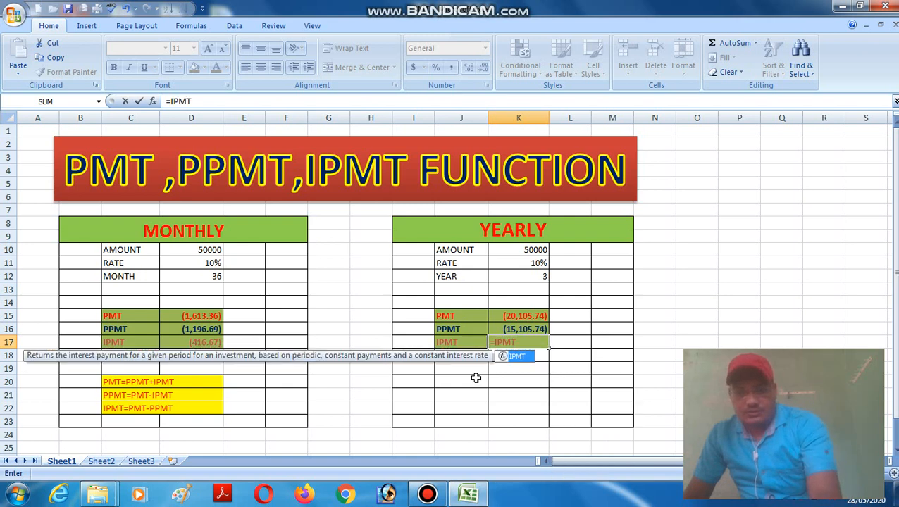
type("(")
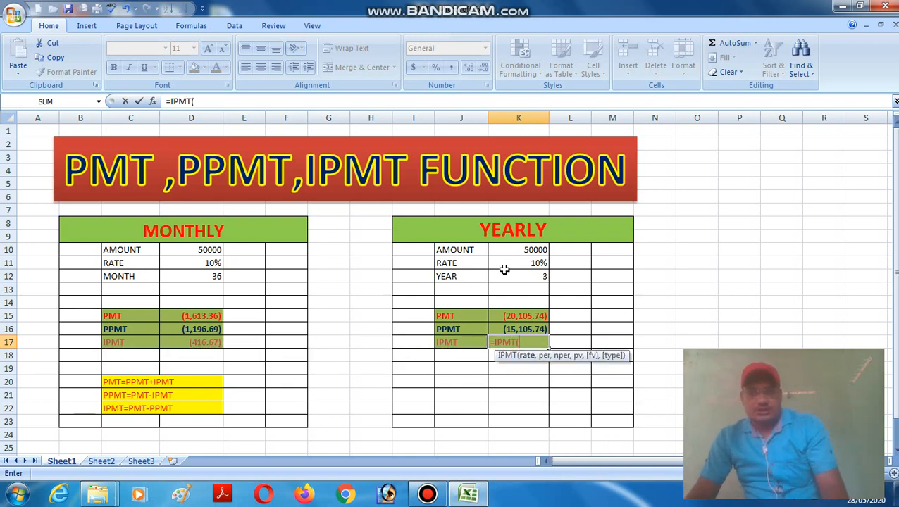
left_click(517, 265)
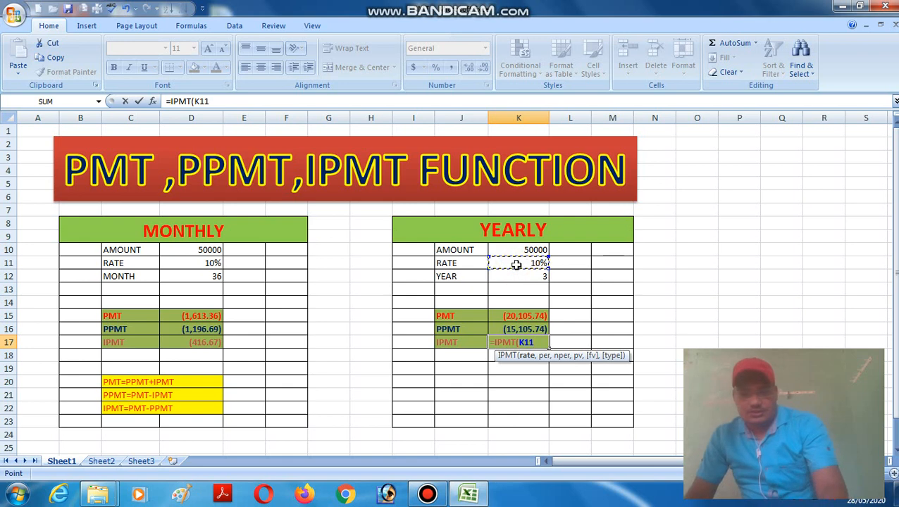
type(",")
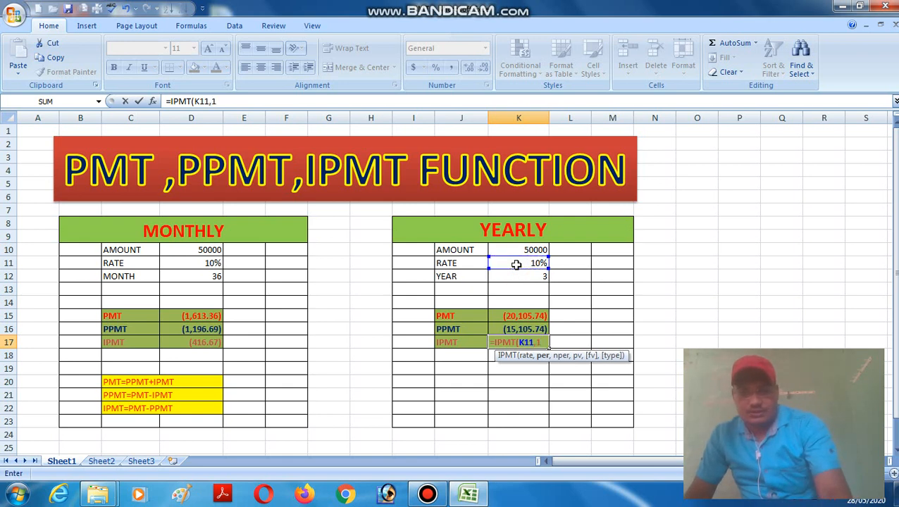
type("1,")
left_click(533, 276)
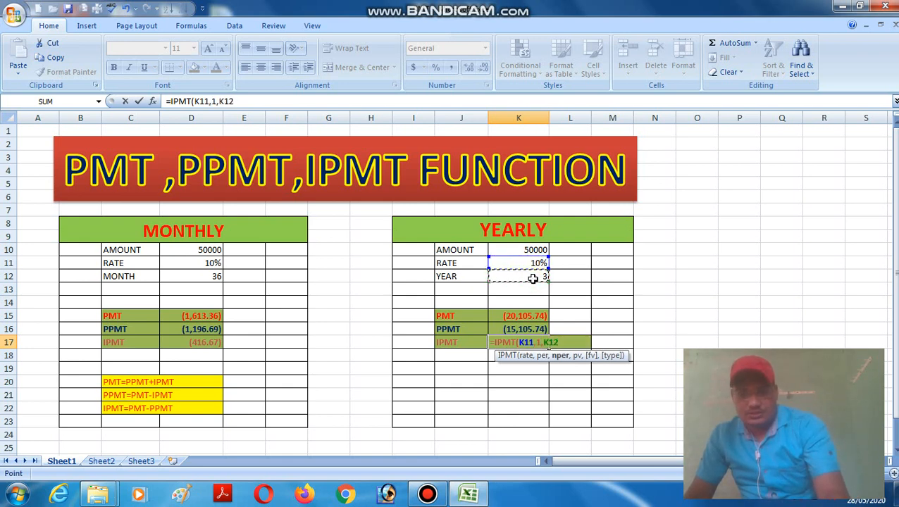
type(",")
left_click(525, 250)
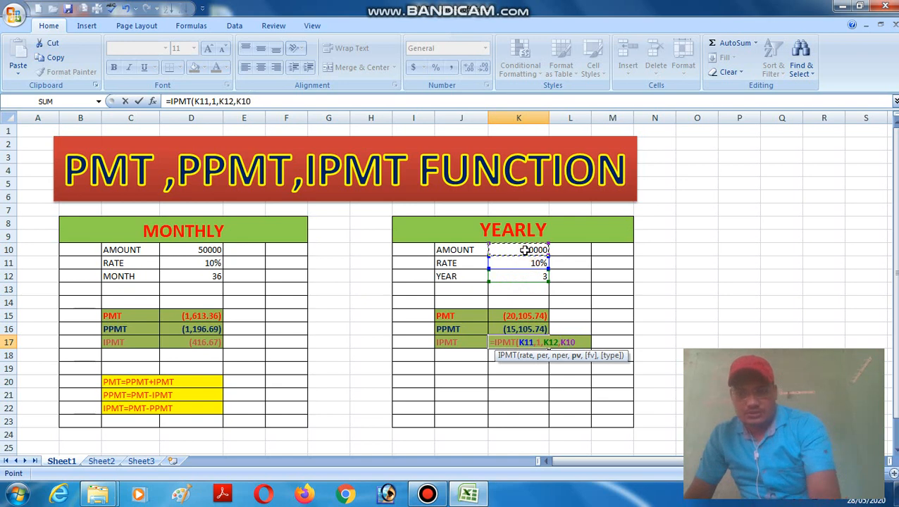
type(")")
key("Return")
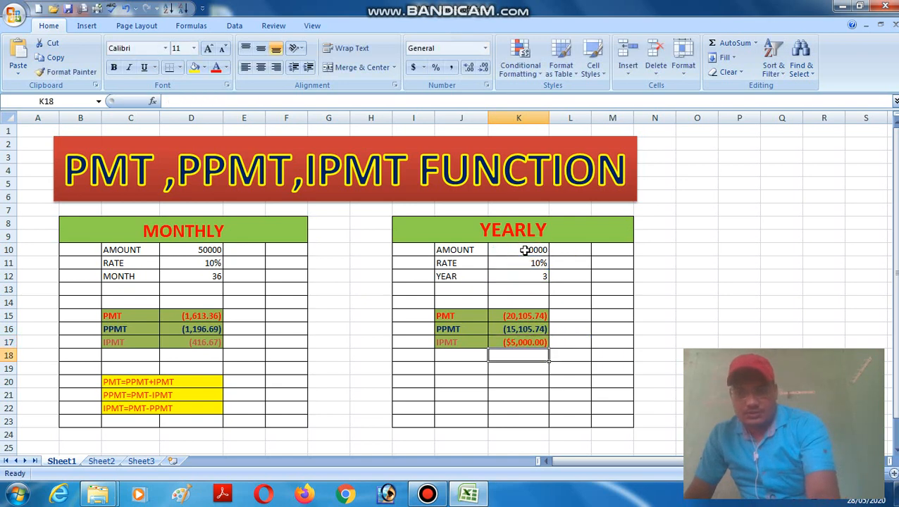
Apply the comma number style to the yearly IPMT result in K17
left_click(505, 342)
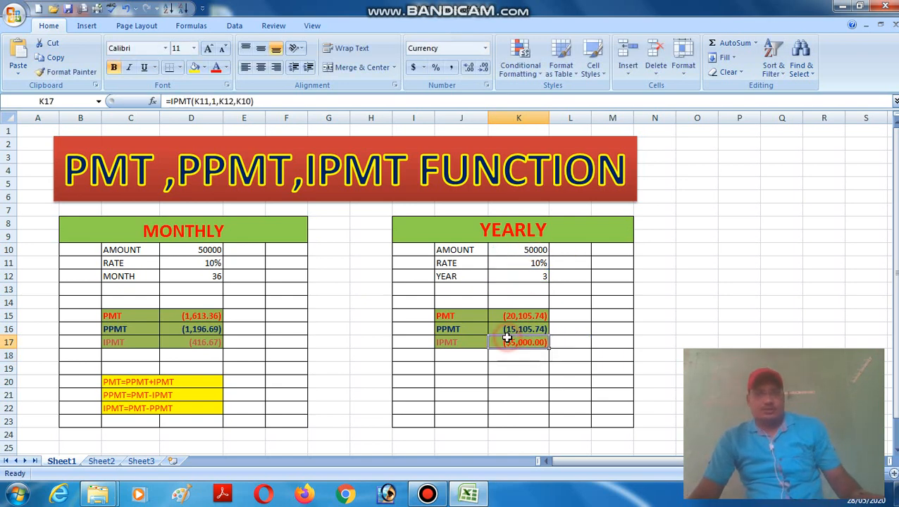
left_click(452, 67)
left_click(593, 306)
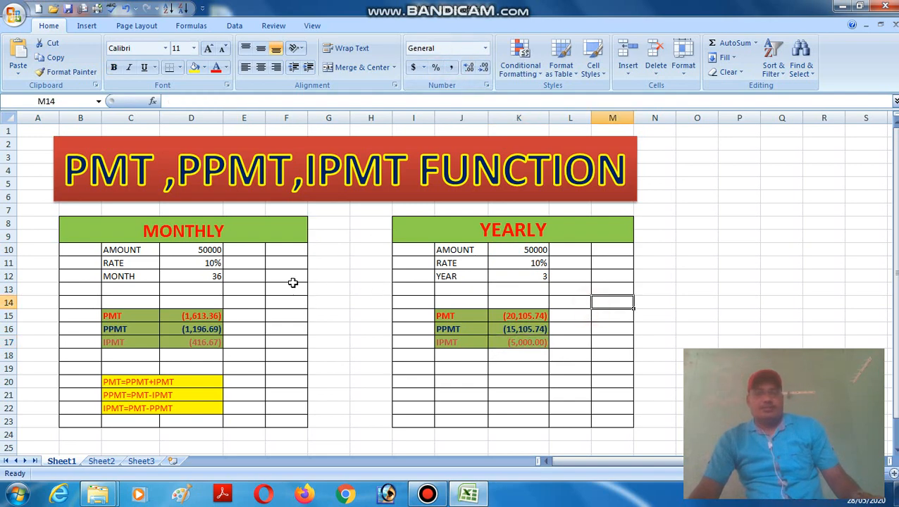